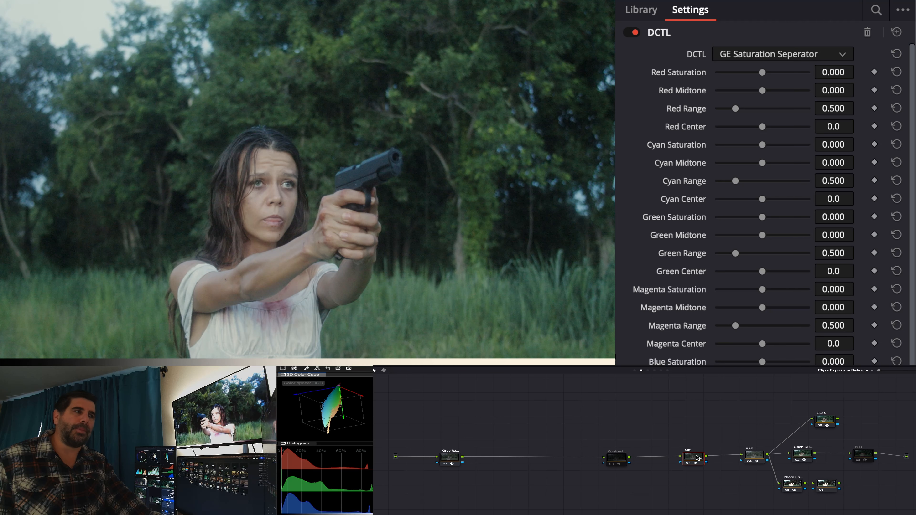
# Disable the Grey Ramp node and select the Sat node to show its GE Saturation Seperator settings.
pyautogui.scroll(-1, 876, 425)
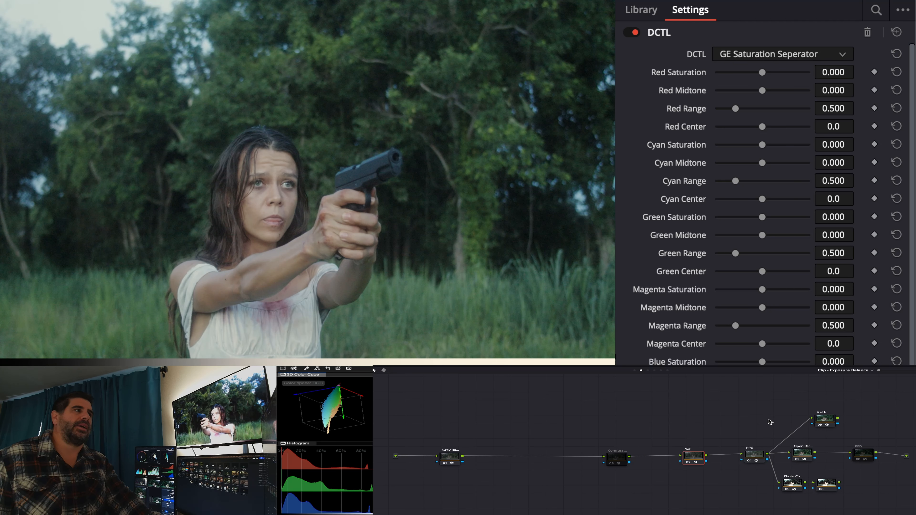
pyautogui.click(460, 457)
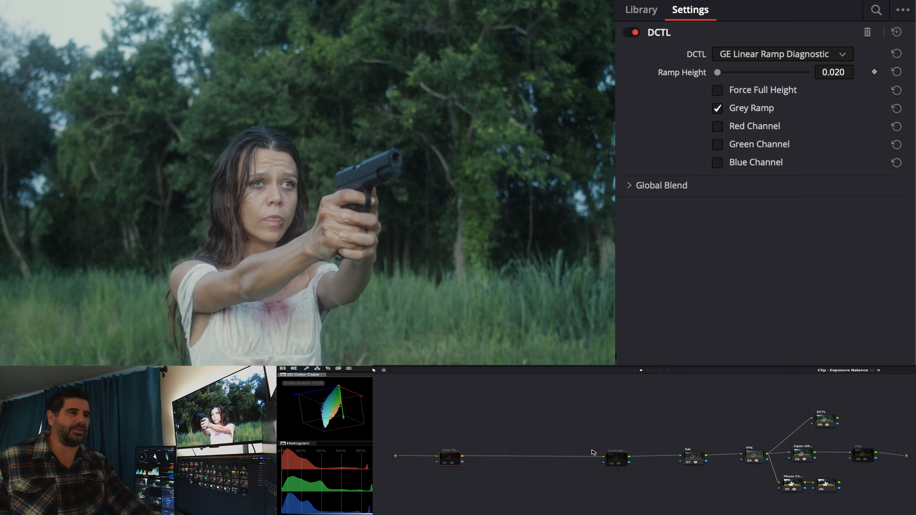
pyautogui.click(696, 456)
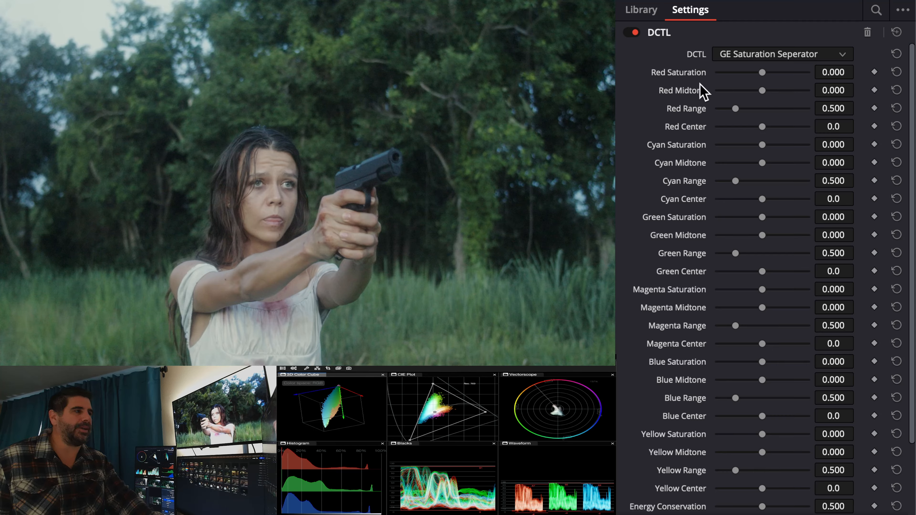
# Review the saturation parameters, set Red Center to 32.1 and Red Range to 0.763.
pyautogui.scroll(-5, 687, 210)
pyautogui.scroll(2, 689, 266)
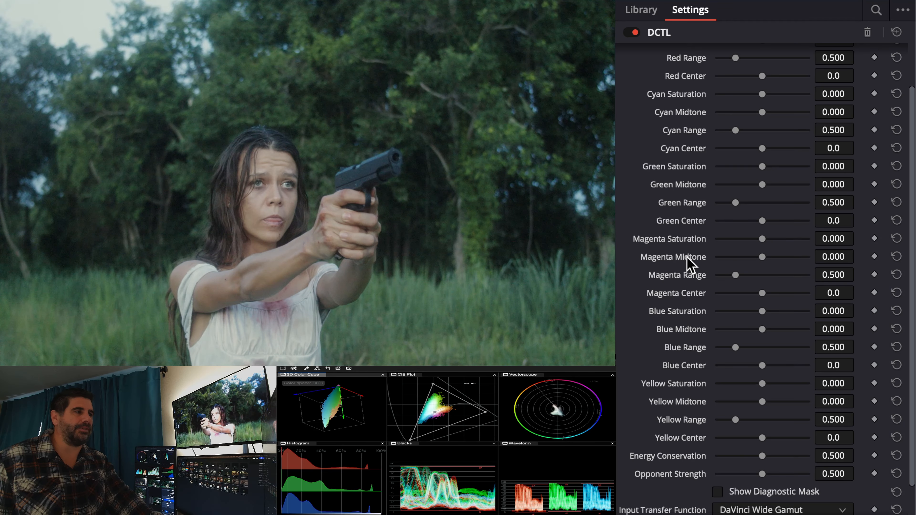
pyautogui.scroll(-2, 689, 266)
pyautogui.scroll(5, 689, 266)
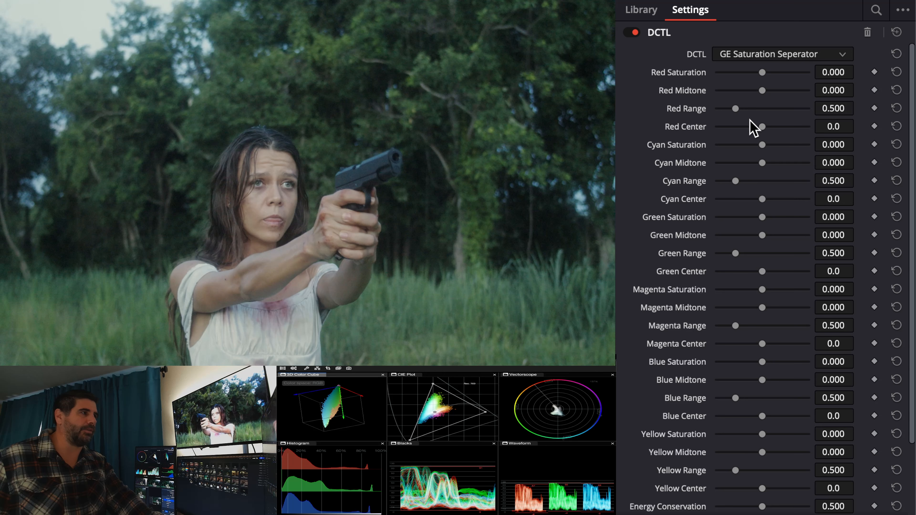
pyautogui.moveTo(759, 123); pyautogui.dragTo(734, 108)
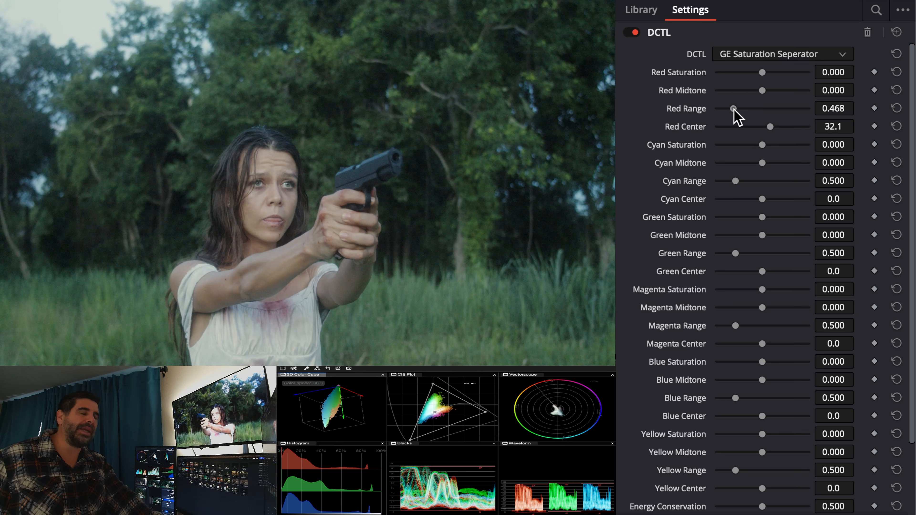
pyautogui.doubleClick(698, 108)
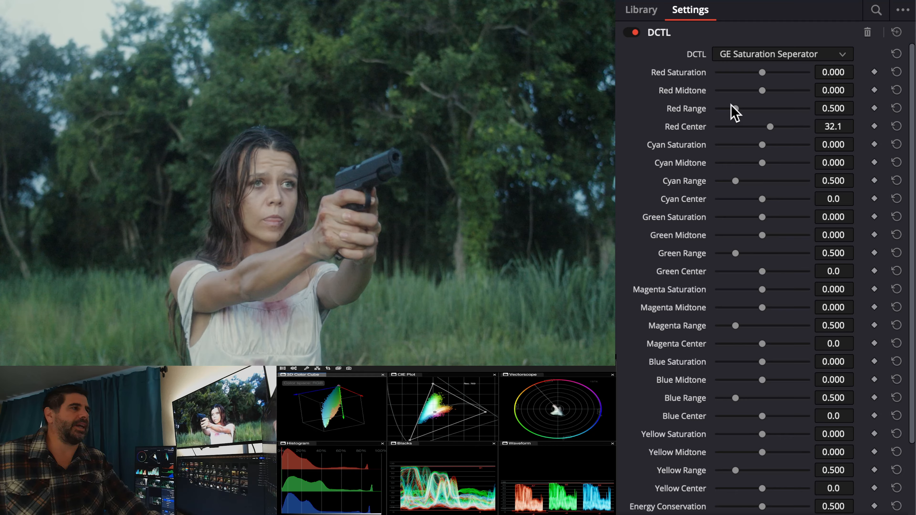
pyautogui.moveTo(735, 110); pyautogui.dragTo(749, 110)
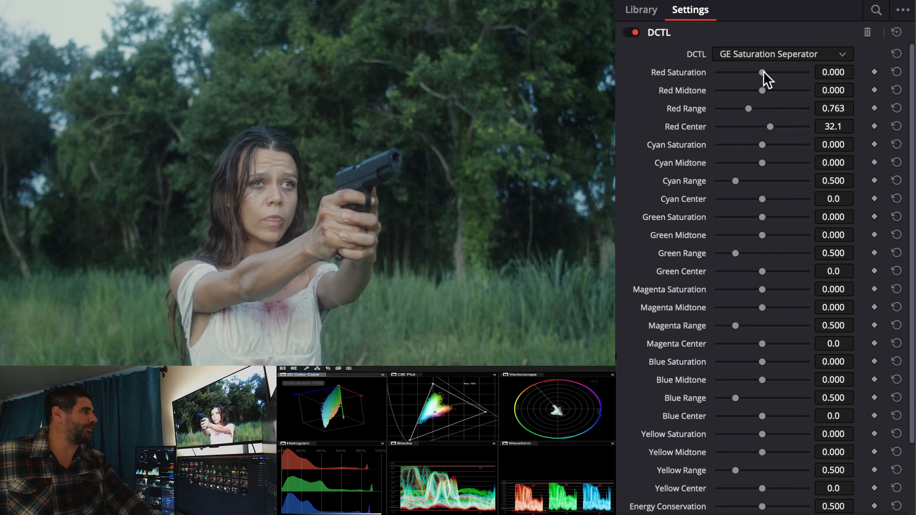
# Set Red Saturation to 1.000, comparing it with 0.411 on the scopes, and return Red Center to 0.0.
pyautogui.moveTo(764, 72); pyautogui.dragTo(812, 72)
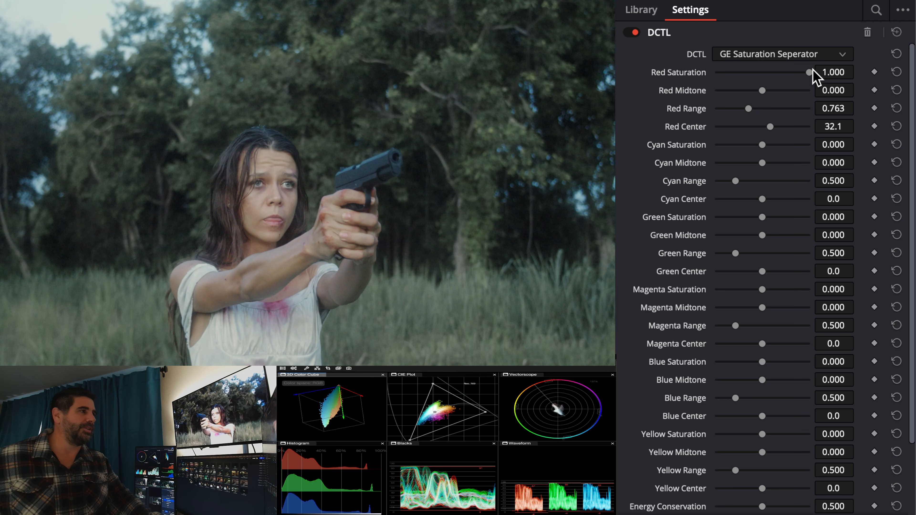
pyautogui.moveTo(812, 71); pyautogui.dragTo(783, 78)
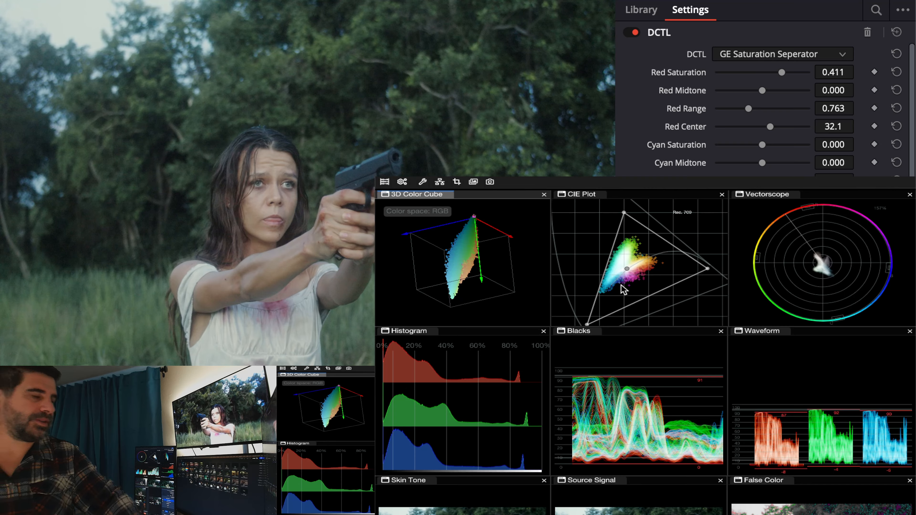
pyautogui.moveTo(781, 73); pyautogui.dragTo(810, 72)
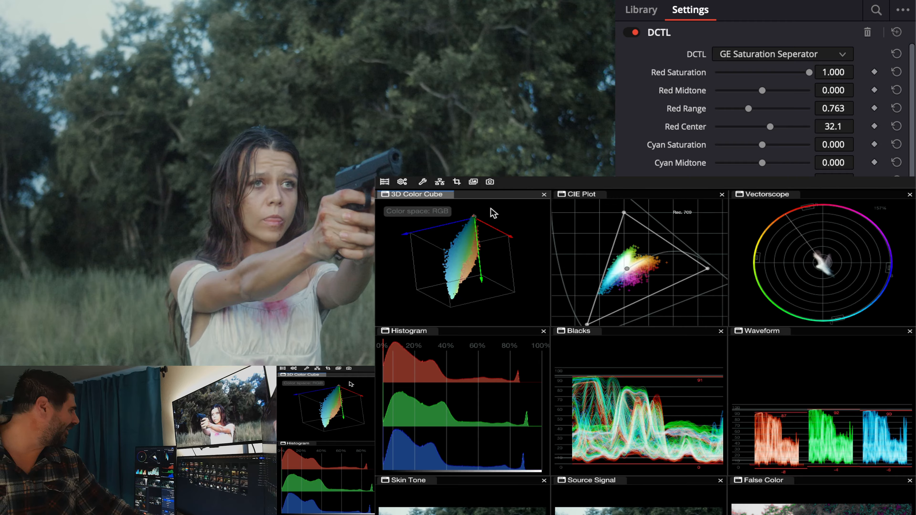
pyautogui.moveTo(476, 220); pyautogui.dragTo(476, 307)
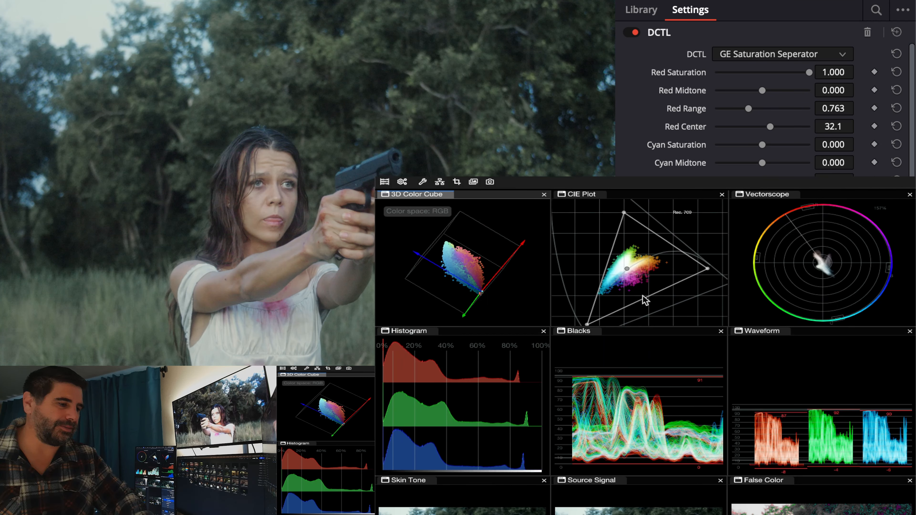
pyautogui.press('super+z')
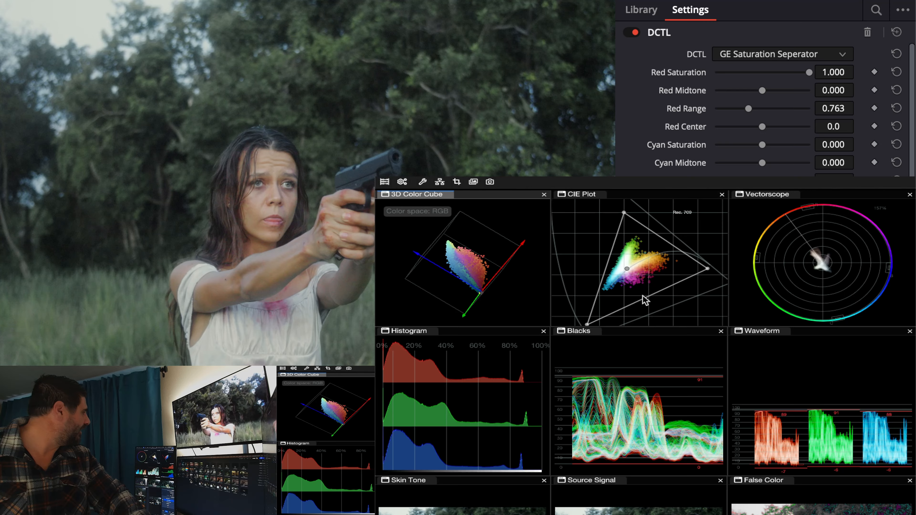
# Set Red Saturation to 0.996 and Red Midtone to 0.959, comparing low and full midtone amounts in the 3D color cube.
pyautogui.moveTo(810, 72)
pyautogui.mouseDown()
pyautogui.moveTo(778, 73)
pyautogui.moveTo(808, 72)
pyautogui.mouseUp()
pyautogui.press('super+z')
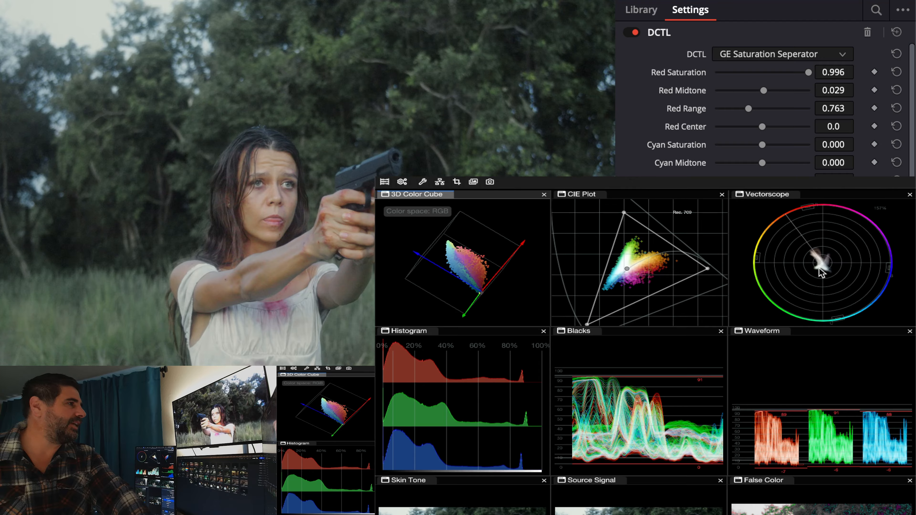
pyautogui.moveTo(764, 91); pyautogui.dragTo(809, 90)
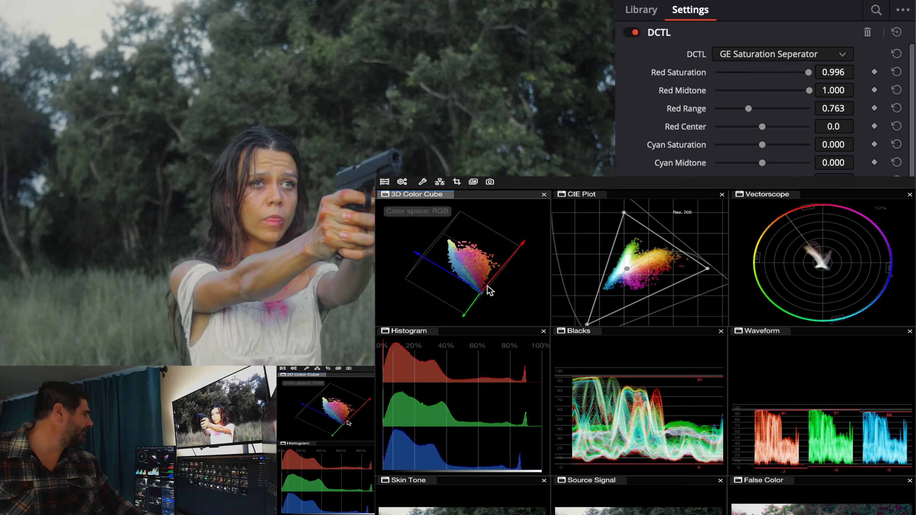
pyautogui.moveTo(487, 289); pyautogui.dragTo(443, 278)
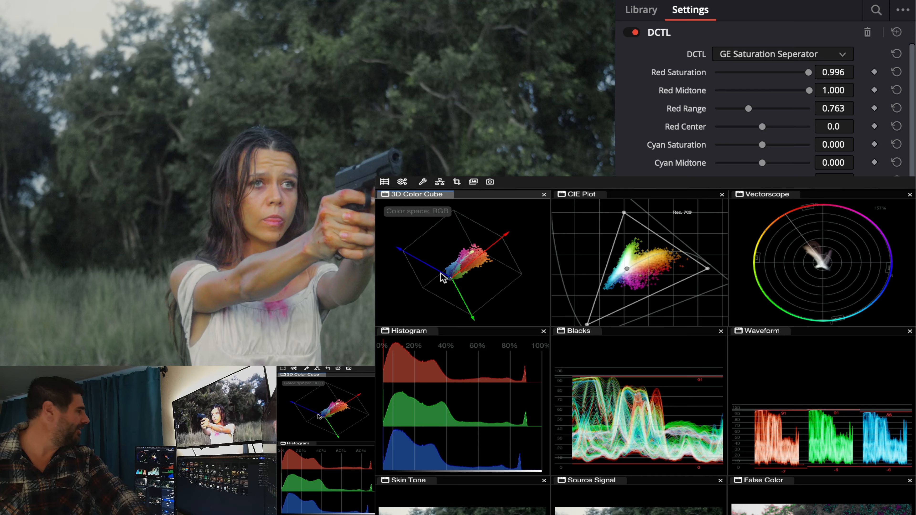
pyautogui.moveTo(809, 91); pyautogui.dragTo(767, 90)
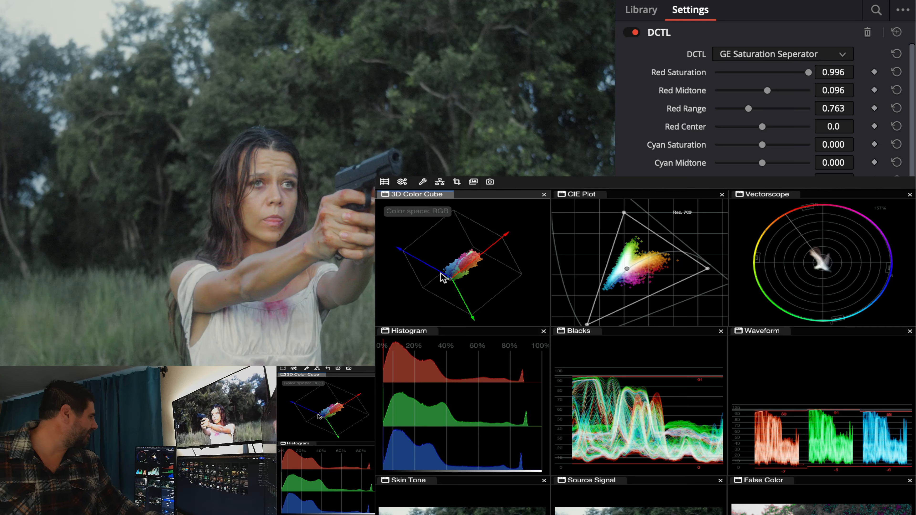
pyautogui.moveTo(561, 299)
pyautogui.mouseDown()
pyautogui.moveTo(577, 301)
pyautogui.moveTo(576, 293)
pyautogui.mouseUp()
pyautogui.moveTo(470, 268); pyautogui.dragTo(509, 317)
pyautogui.moveTo(767, 90); pyautogui.dragTo(810, 91)
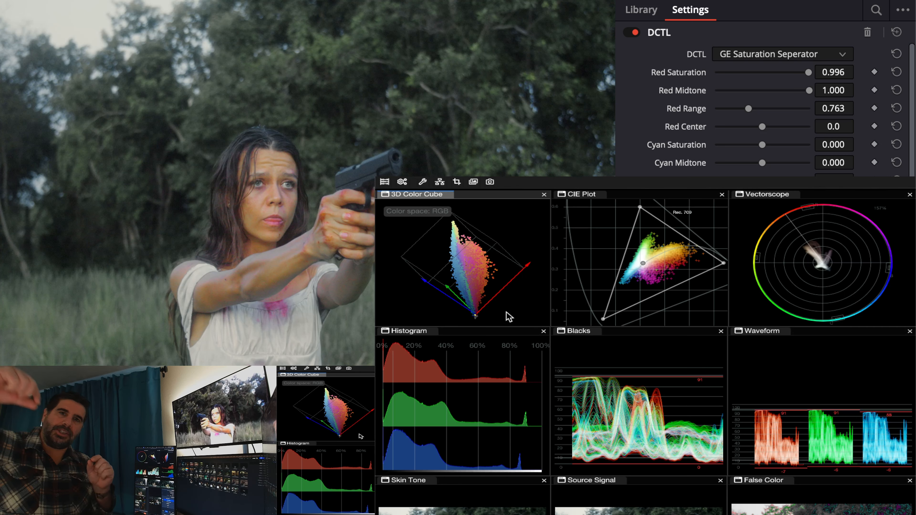
pyautogui.moveTo(809, 90)
pyautogui.mouseDown()
pyautogui.moveTo(734, 91)
pyautogui.moveTo(808, 91)
pyautogui.mouseUp()
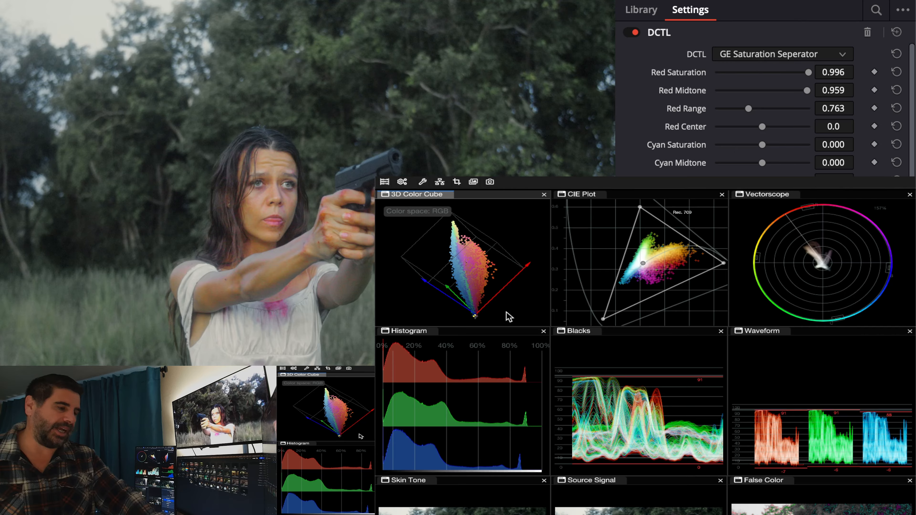
# Set Cyan Saturation to 0.716 and Cyan Midtone to 0.102, and reduce Red Saturation to 0.565.
pyautogui.moveTo(762, 145); pyautogui.dragTo(787, 145)
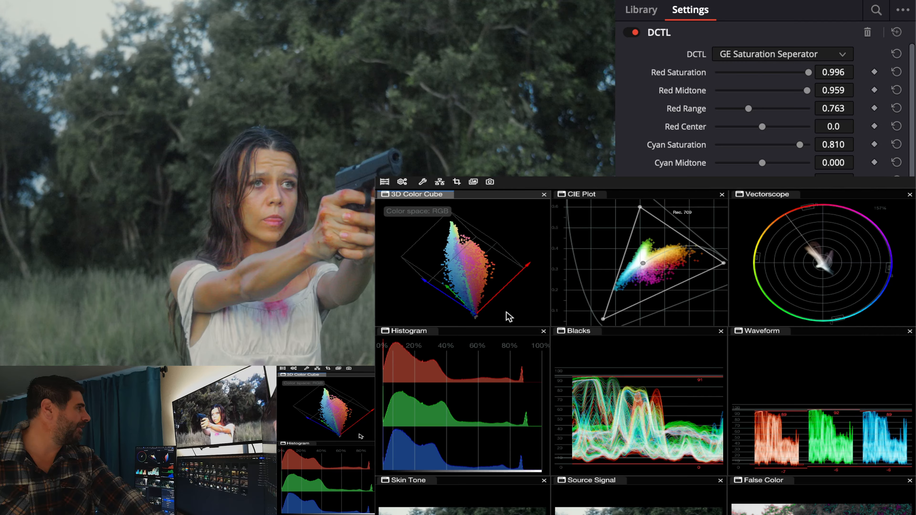
pyautogui.moveTo(800, 145); pyautogui.dragTo(809, 145)
pyautogui.moveTo(762, 163)
pyautogui.mouseDown()
pyautogui.moveTo(790, 163)
pyautogui.moveTo(767, 163)
pyautogui.mouseUp()
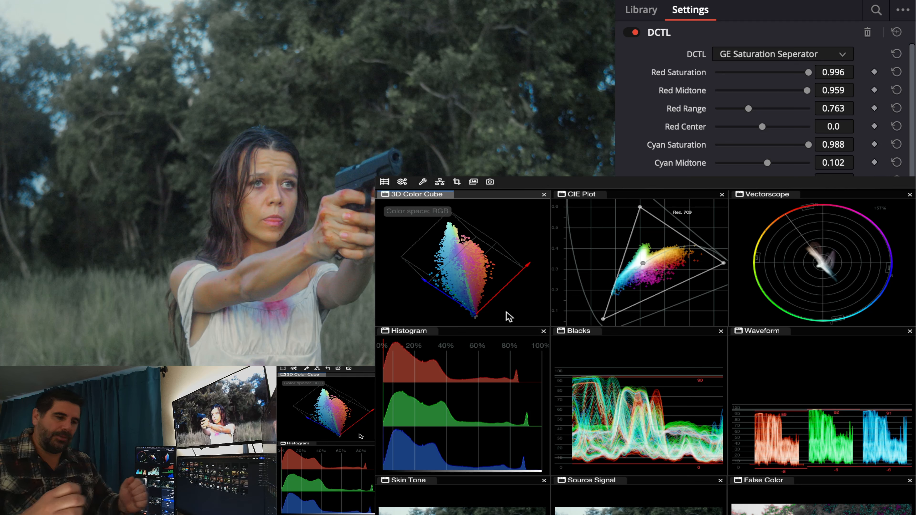
pyautogui.moveTo(809, 73); pyautogui.dragTo(788, 72)
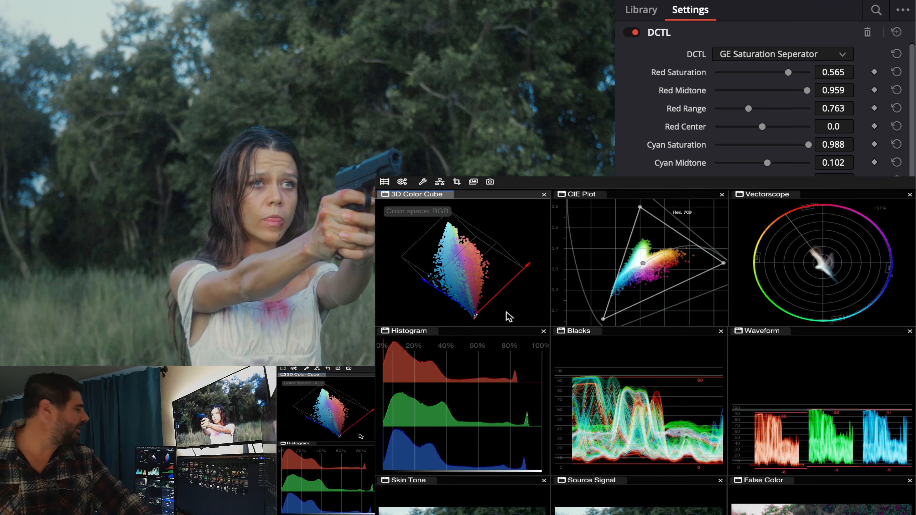
pyautogui.moveTo(808, 145); pyautogui.dragTo(796, 144)
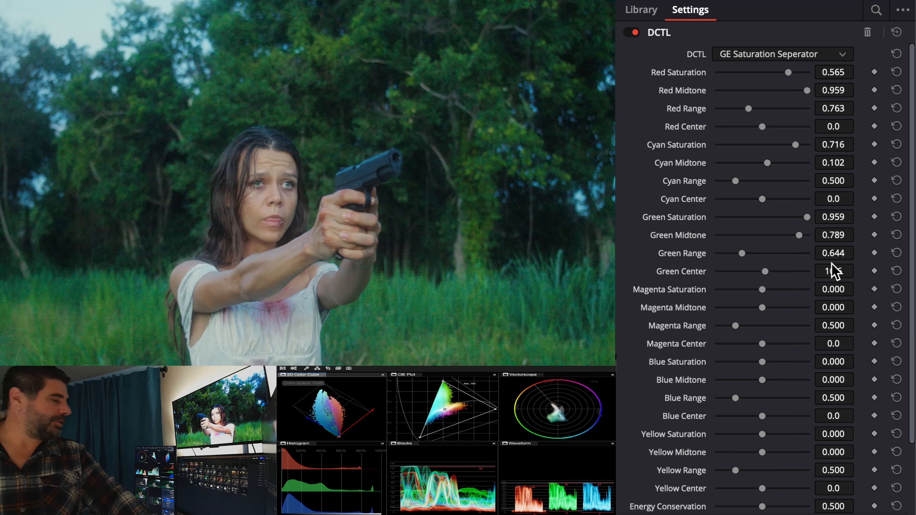
# Set Magenta Saturation to 0.540 and Magenta Midtone to 0.160.
pyautogui.moveTo(765, 290)
pyautogui.mouseDown()
pyautogui.moveTo(791, 290)
pyautogui.moveTo(774, 290)
pyautogui.moveTo(788, 289)
pyautogui.moveTo(776, 308)
pyautogui.moveTo(790, 307)
pyautogui.moveTo(769, 307)
pyautogui.mouseUp()
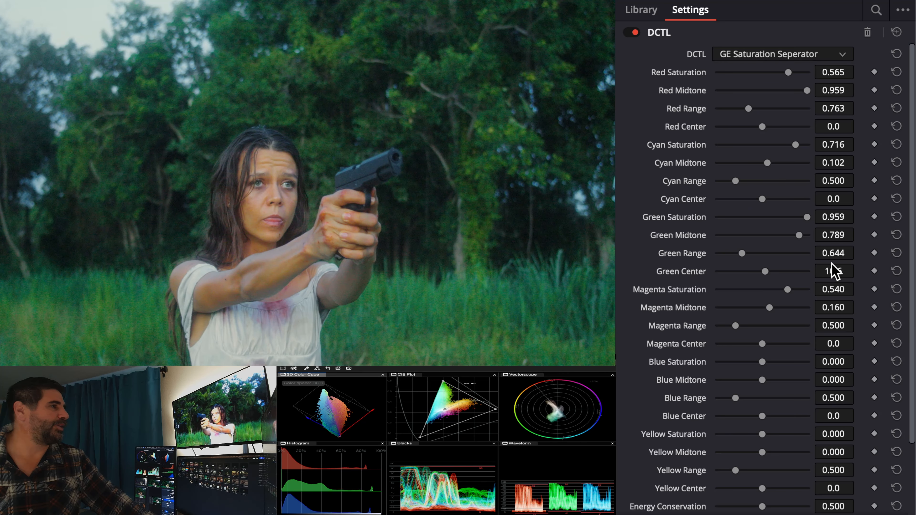
# Try Opponent Strength at 1.000 and at a lower amount, and reset it to its default.
pyautogui.scroll(-2, 755, 372)
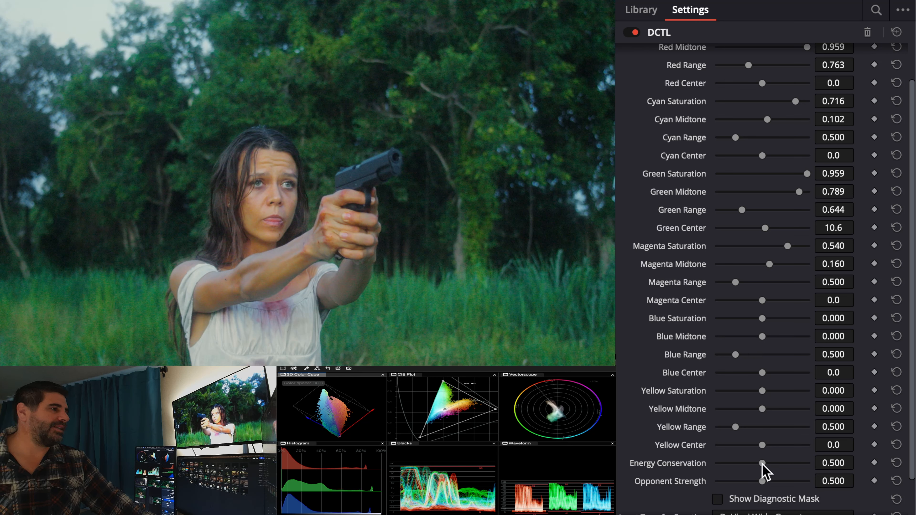
pyautogui.moveTo(763, 481); pyautogui.dragTo(836, 476)
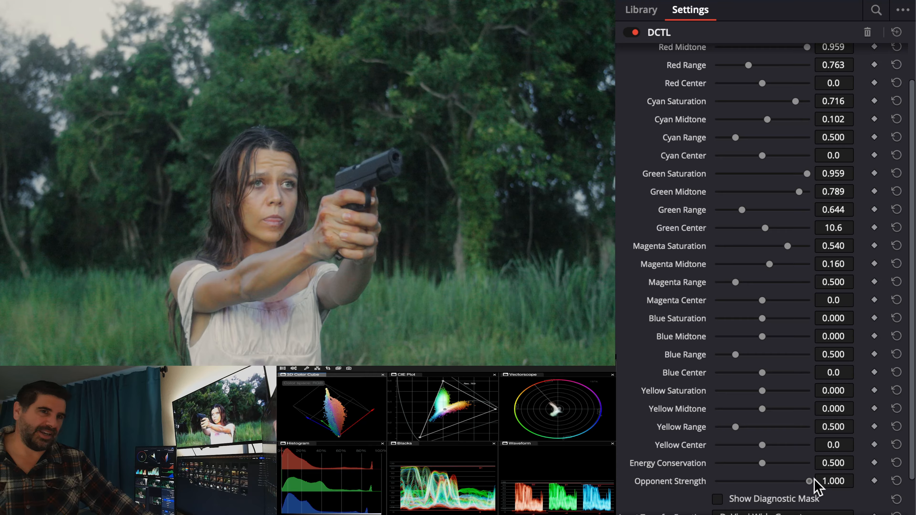
pyautogui.moveTo(809, 481); pyautogui.dragTo(756, 481)
pyautogui.doubleClick(686, 483)
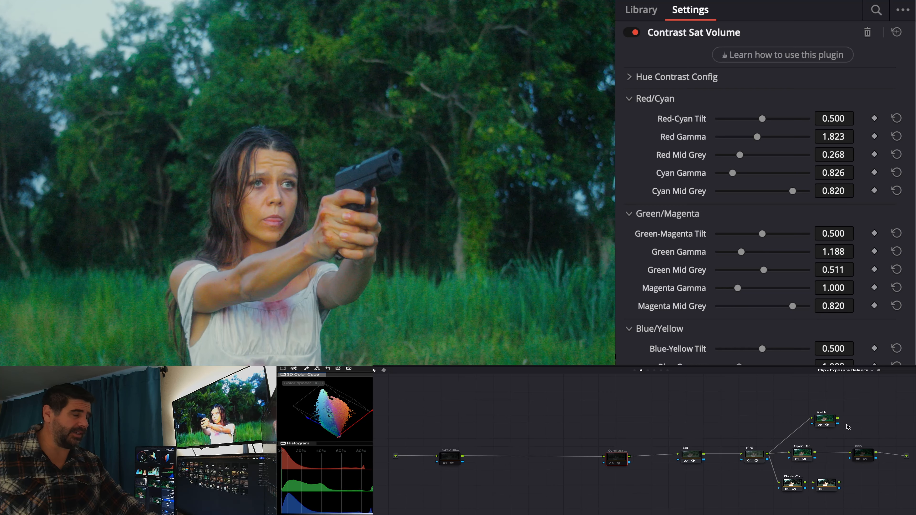
# Enable the Contrast node and reset all of its Contrast Sat Volume settings to their defaults.
pyautogui.hotkey('ctrl', 'd')
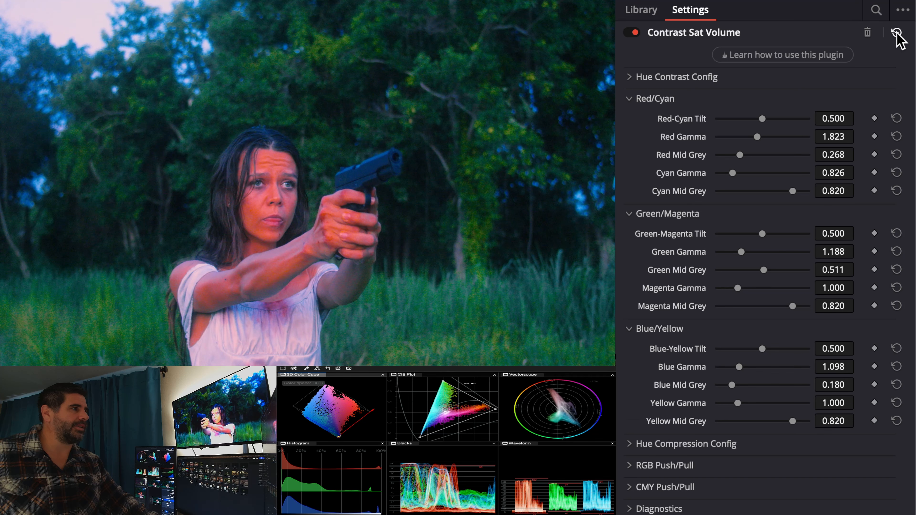
pyautogui.click(897, 33)
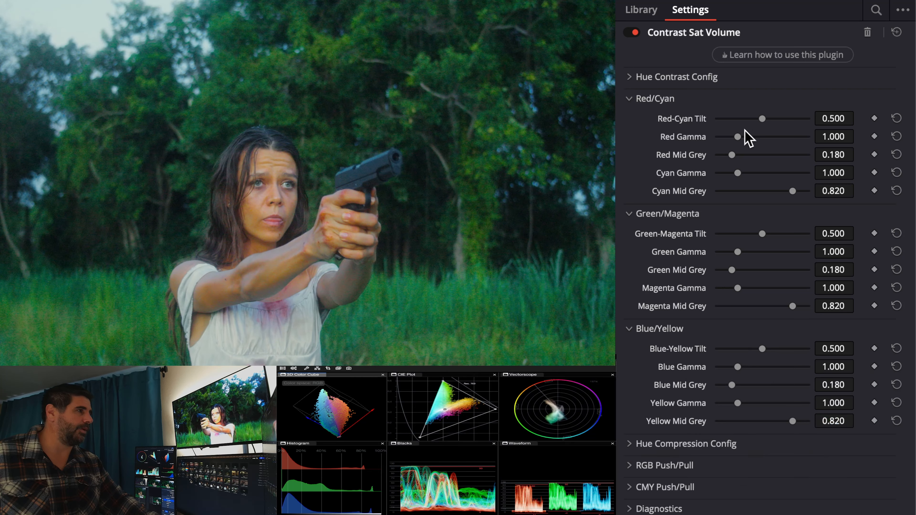
# Set Red Gamma to 1.037, Cyan Gamma to 0.856 and Cyan Mid Grey to 0.754 in the Contrast Sat Volume effect.
pyautogui.moveTo(745, 131); pyautogui.dragTo(738, 138)
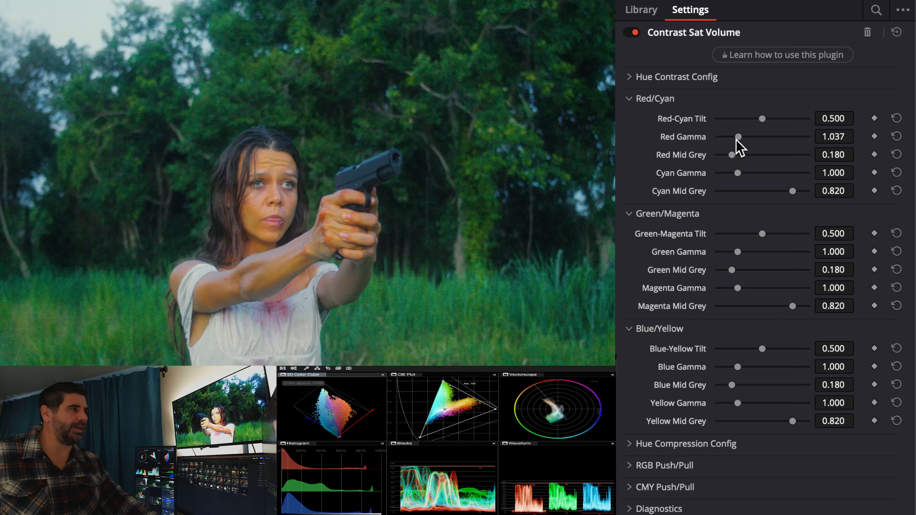
pyautogui.moveTo(738, 173); pyautogui.dragTo(734, 173)
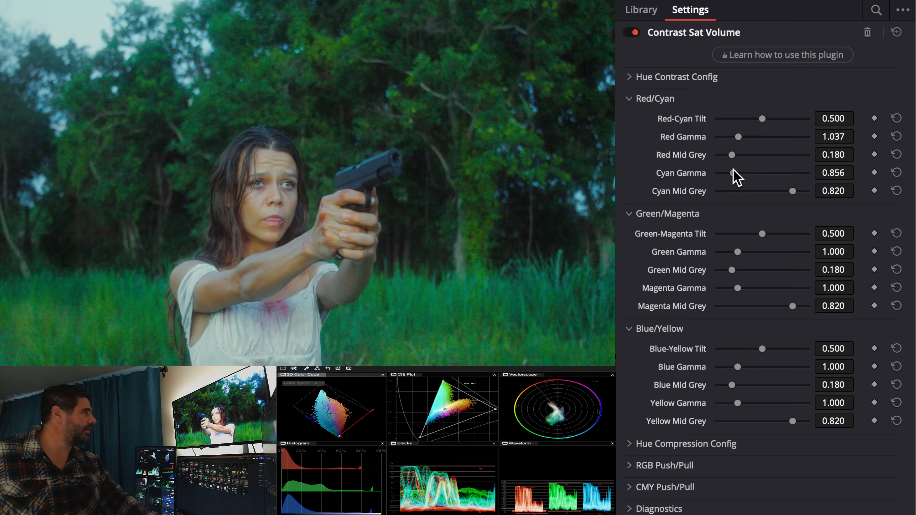
pyautogui.moveTo(792, 191); pyautogui.dragTo(787, 191)
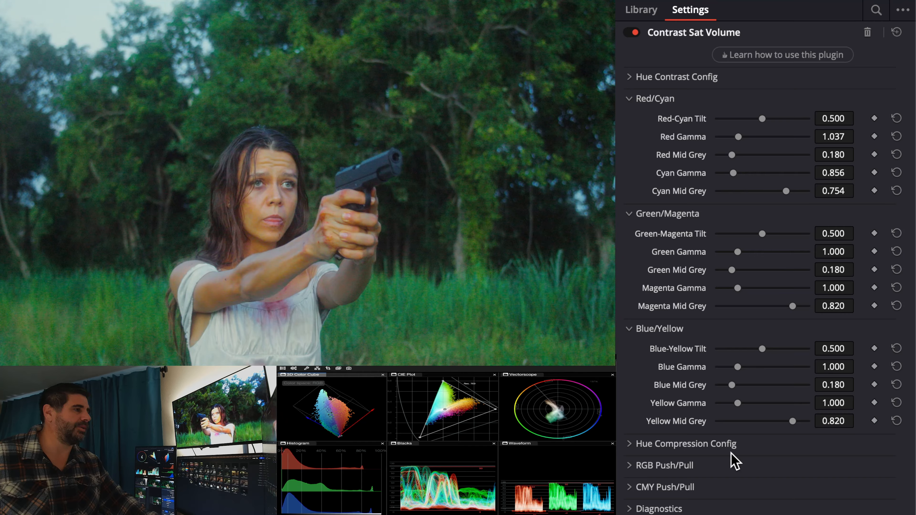
# Expand the CMY and RGB Push/Pull groups and set Red Push/Pull to 0.566, Red Preserve Color to -0.333 and Green Push/Pull to 0.845.
pyautogui.click(731, 487)
pyautogui.click(732, 465)
pyautogui.scroll(-5, 736, 465)
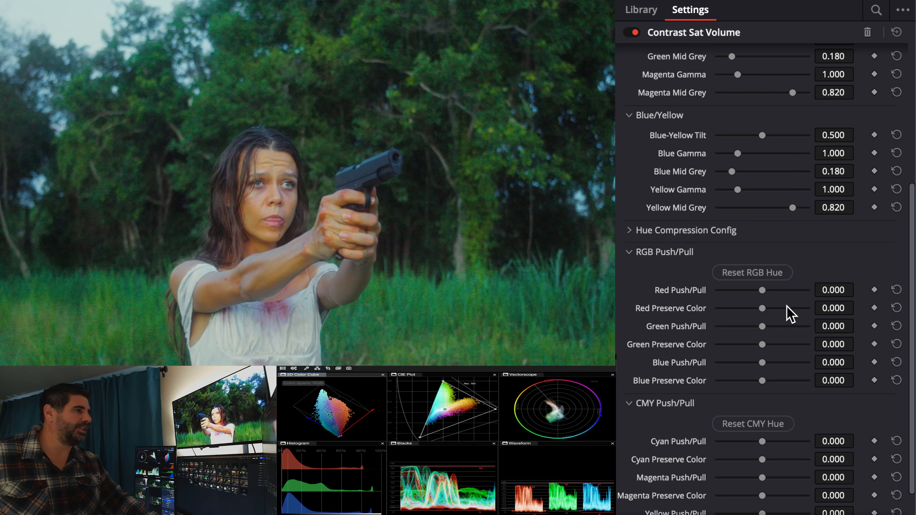
pyautogui.moveTo(795, 295); pyautogui.dragTo(748, 311)
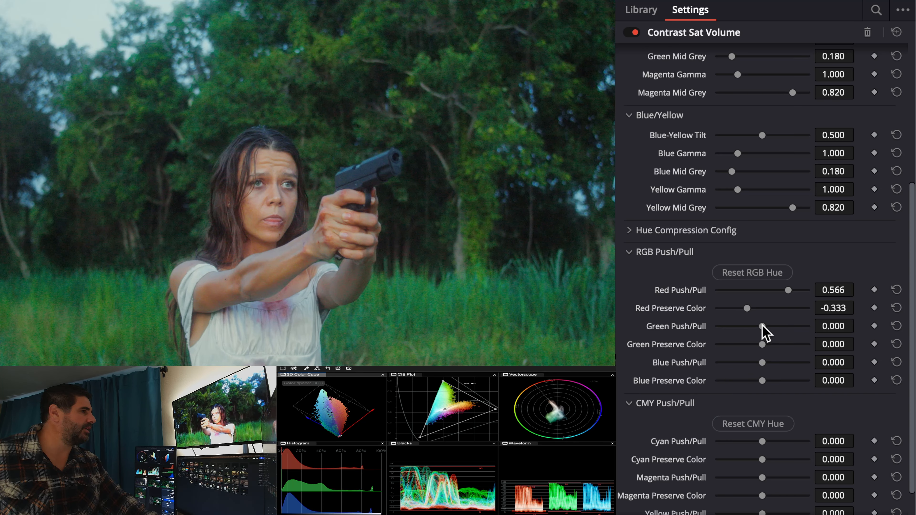
pyautogui.moveTo(763, 326); pyautogui.dragTo(804, 326)
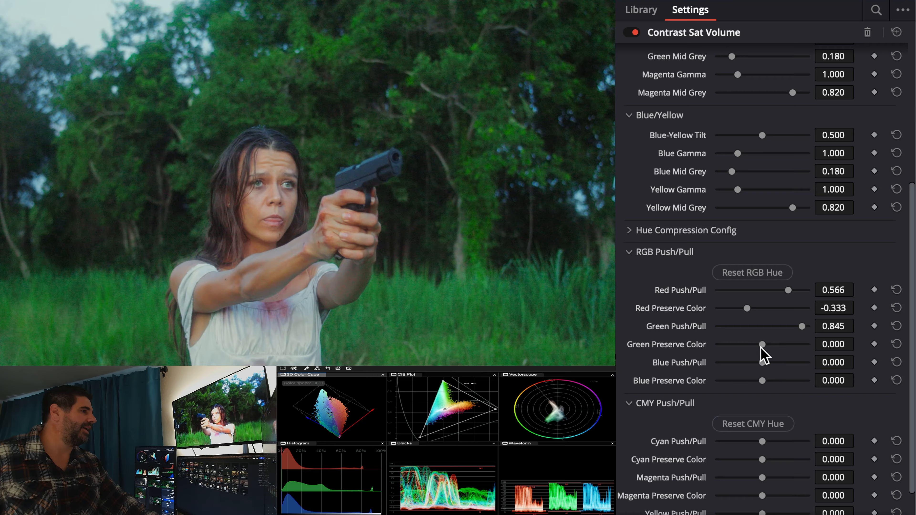
# Set Green Preserve Color to -0.349, Blue Push/Pull to 0.705 and Blue Preserve Color to -0.395 in the RGB Push/Pull group.
pyautogui.moveTo(762, 345)
pyautogui.mouseDown()
pyautogui.moveTo(737, 343)
pyautogui.moveTo(746, 342)
pyautogui.mouseUp()
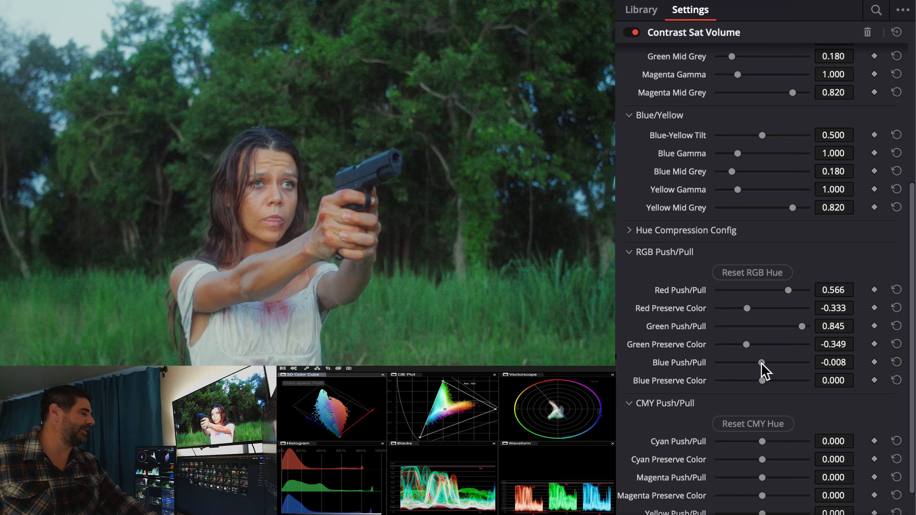
pyautogui.moveTo(762, 362); pyautogui.dragTo(744, 380)
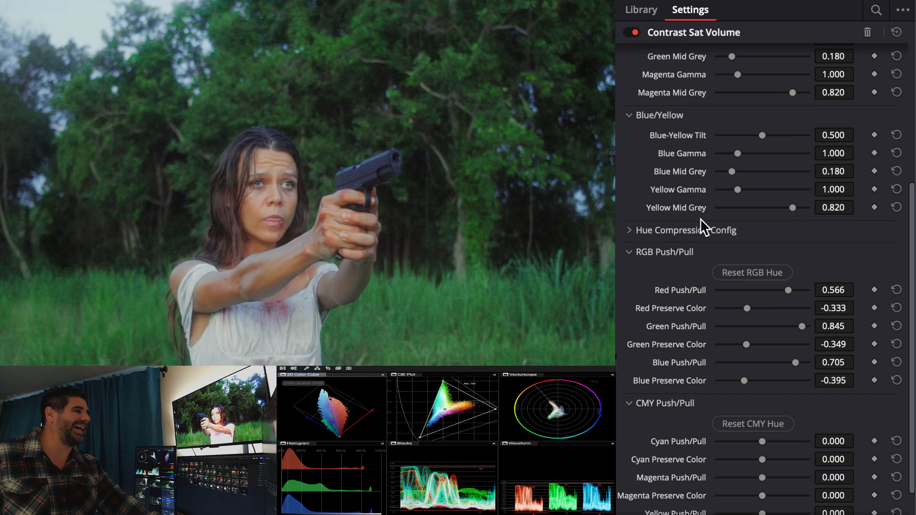
# Set Cyan Push/Pull to -0.488, Cyan Preserve Color to 0.302, Magenta Push/Pull to 0.209 and Yellow Push/Pull to -0.271.
pyautogui.scroll(-2, 727, 348)
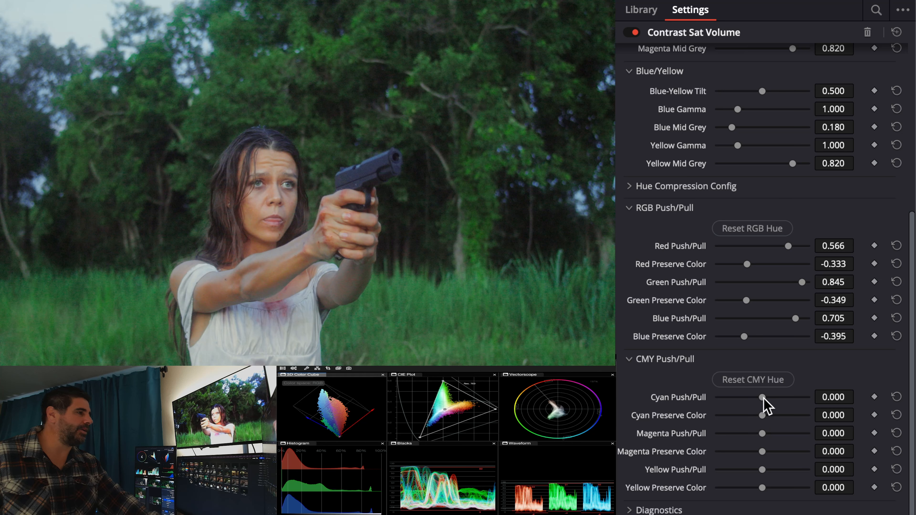
pyautogui.moveTo(763, 398); pyautogui.dragTo(782, 433)
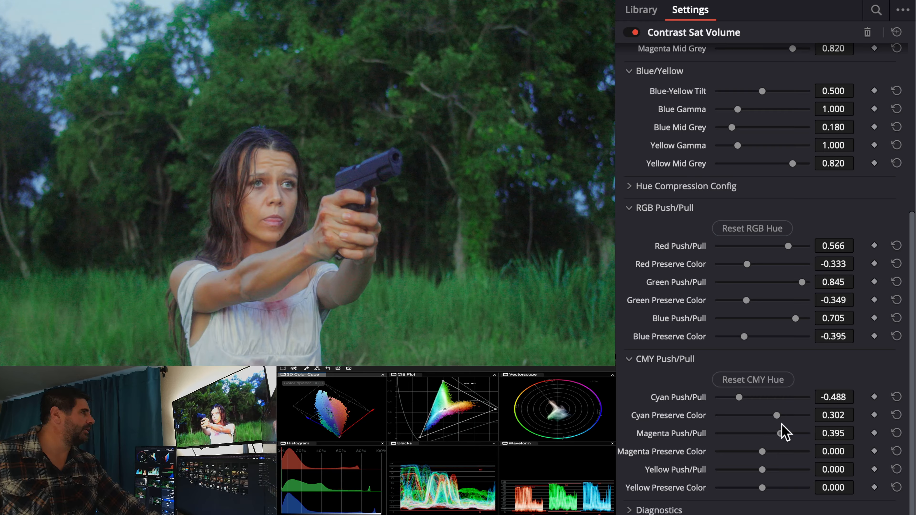
pyautogui.moveTo(761, 470)
pyautogui.mouseDown()
pyautogui.moveTo(804, 462)
pyautogui.moveTo(751, 463)
pyautogui.moveTo(806, 452)
pyautogui.moveTo(752, 460)
pyautogui.moveTo(818, 445)
pyautogui.moveTo(755, 454)
pyautogui.moveTo(752, 465)
pyautogui.mouseUp()
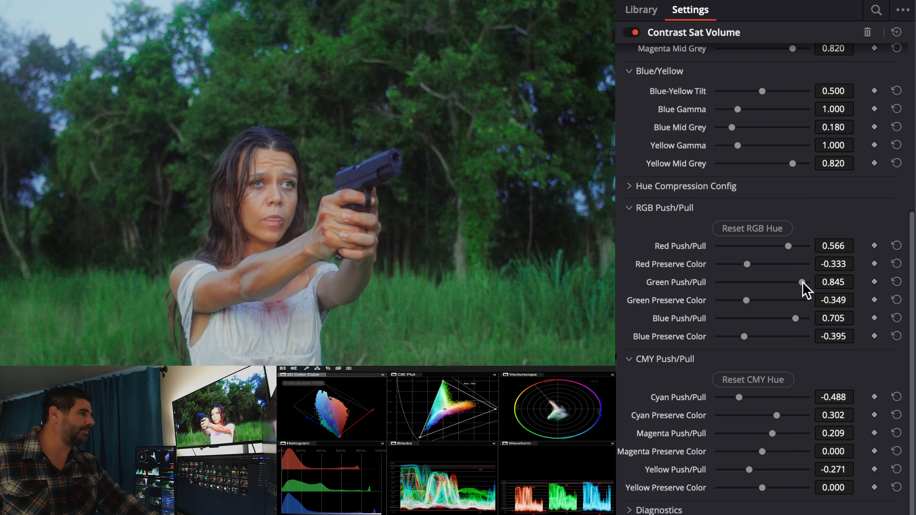
# Set Green Push/Pull to -0.814, Yellow Push/Pull to -0.395 and Green Preserve Color to -0.426.
pyautogui.moveTo(803, 284); pyautogui.dragTo(736, 296)
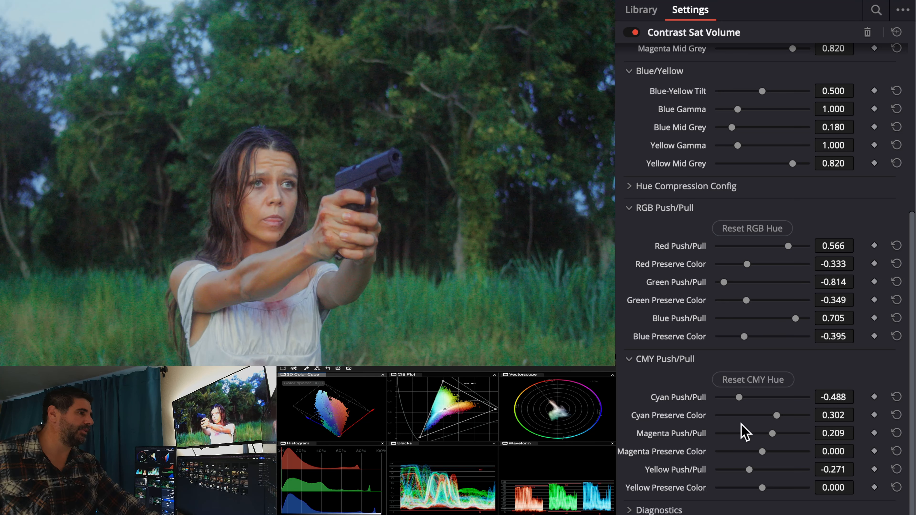
pyautogui.moveTo(749, 470)
pyautogui.mouseDown()
pyautogui.moveTo(791, 470)
pyautogui.moveTo(726, 469)
pyautogui.moveTo(744, 469)
pyautogui.mouseUp()
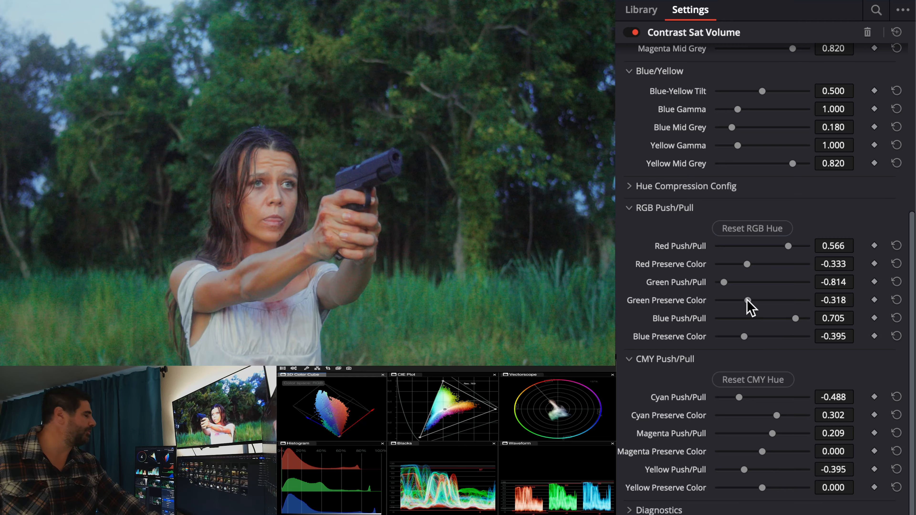
pyautogui.moveTo(747, 300)
pyautogui.mouseDown()
pyautogui.moveTo(793, 302)
pyautogui.moveTo(742, 302)
pyautogui.mouseUp()
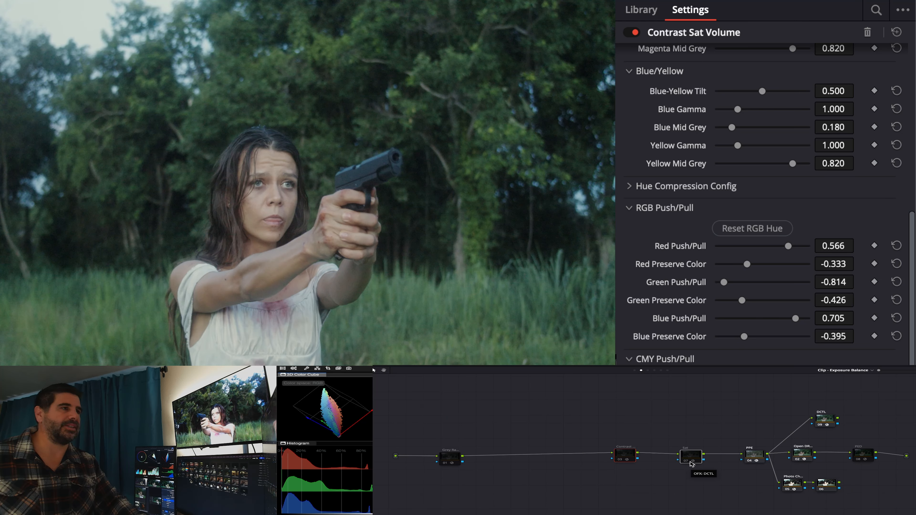
# Switch the Contrast and Sat nodes off and on repeatedly to compare the shot with and without the colour separation.
pyautogui.press('super+d')
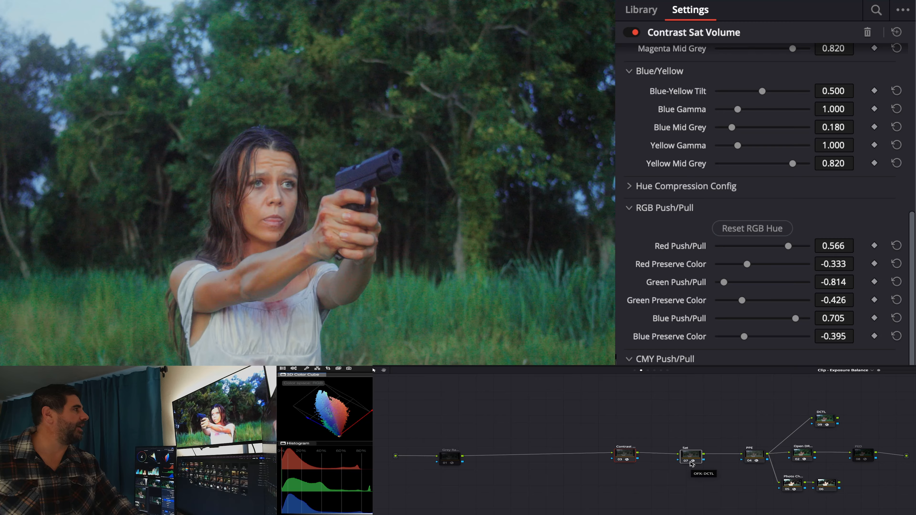
pyautogui.press('super+d')
pyautogui.press('super+d')
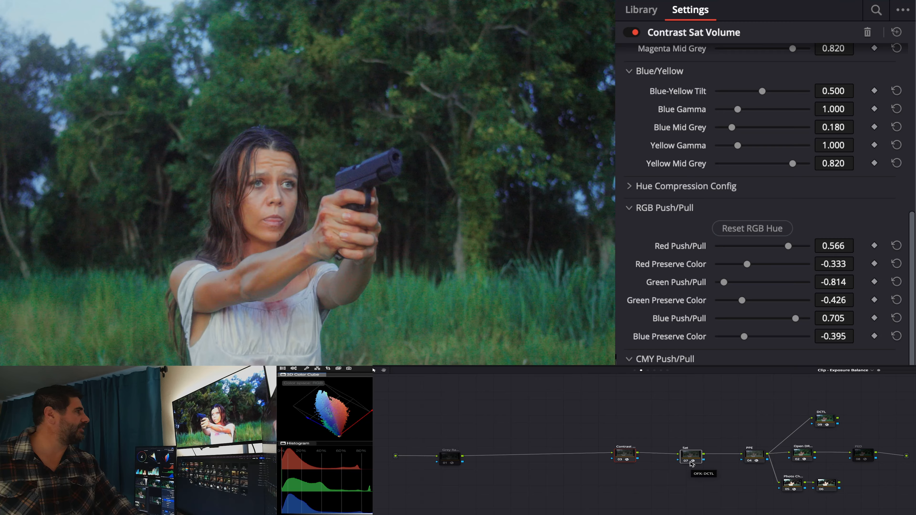
pyautogui.press('super+d')
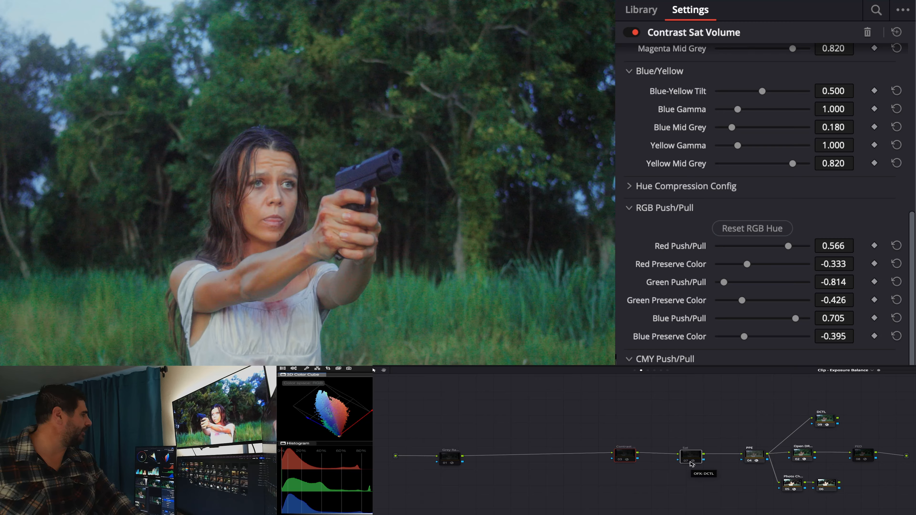
pyautogui.press('super+d')
pyautogui.press('super+d')
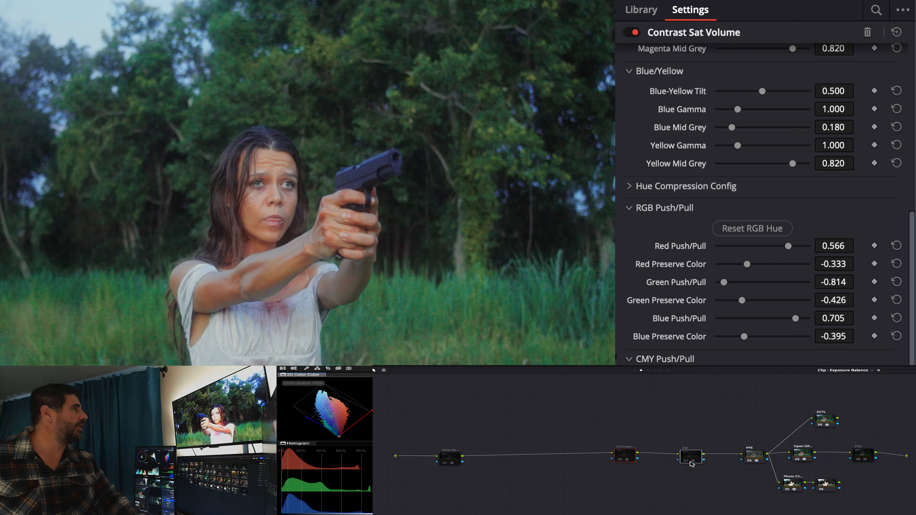
pyautogui.press('super+d')
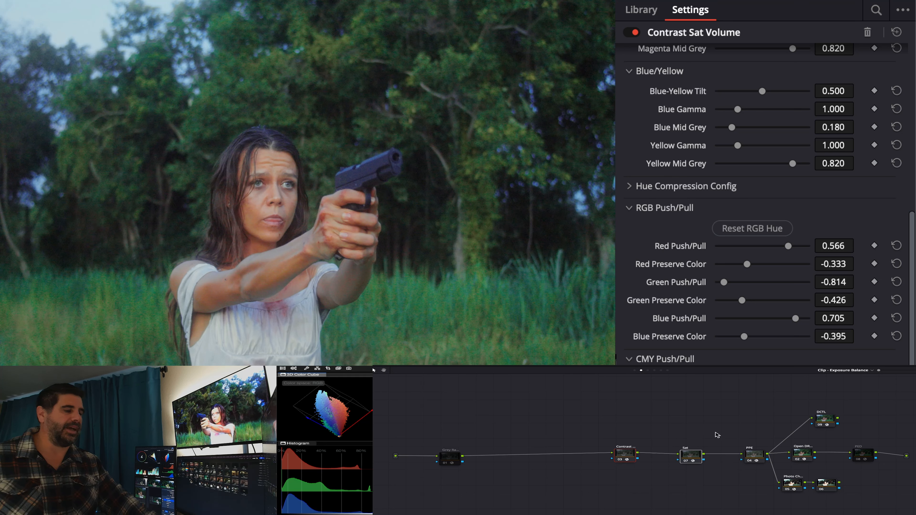
pyautogui.press('super+d')
pyautogui.press('super+d')
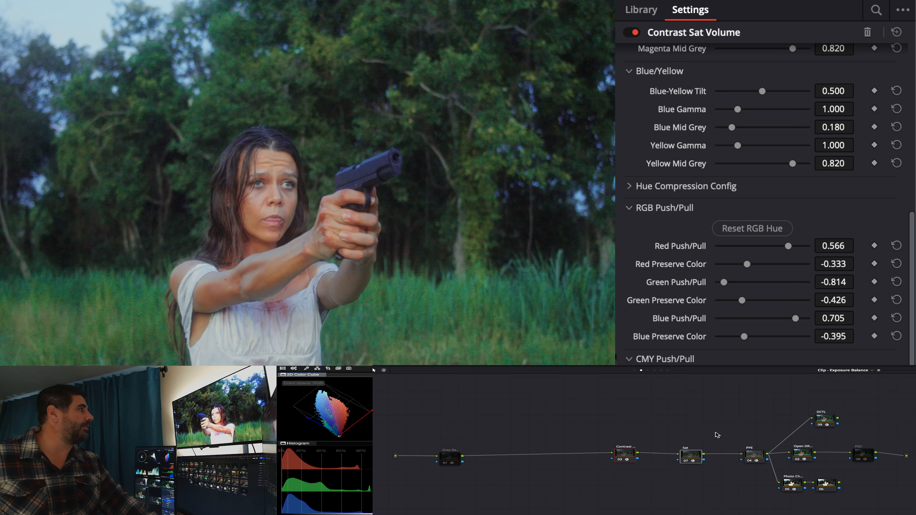
# Reset Cyan Gamma and Cyan Mid Grey, and set Red-Cyan Tilt to 0.512, Red Mid Grey to 0.192 and Red Gamma to 1.098.
pyautogui.scroll(7, 767, 169)
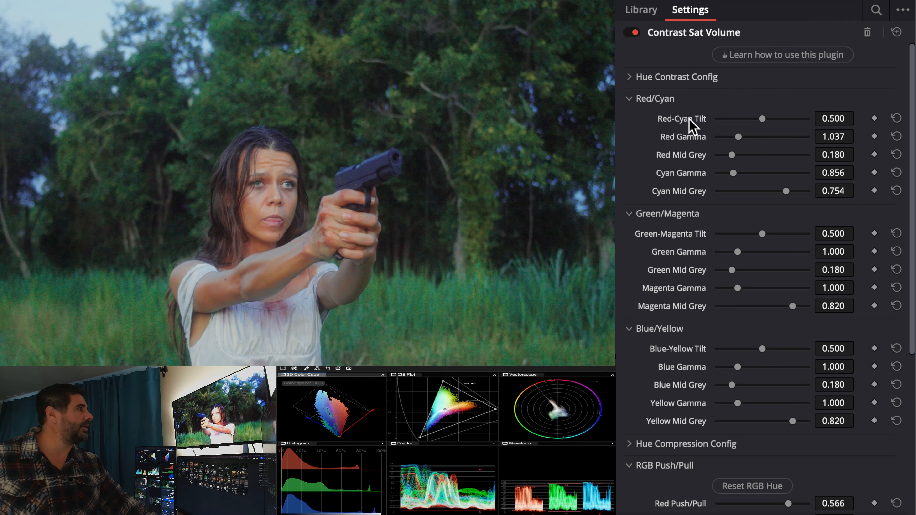
pyautogui.doubleClick(686, 174)
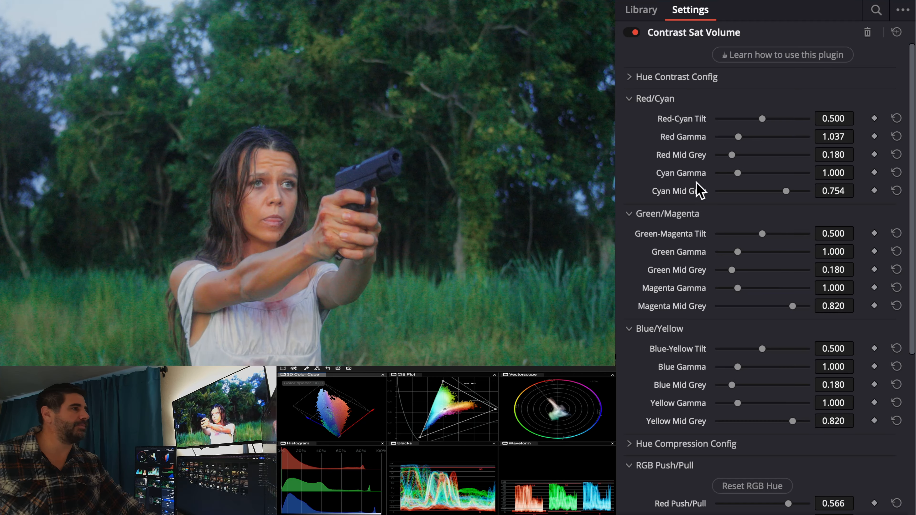
pyautogui.doubleClick(693, 192)
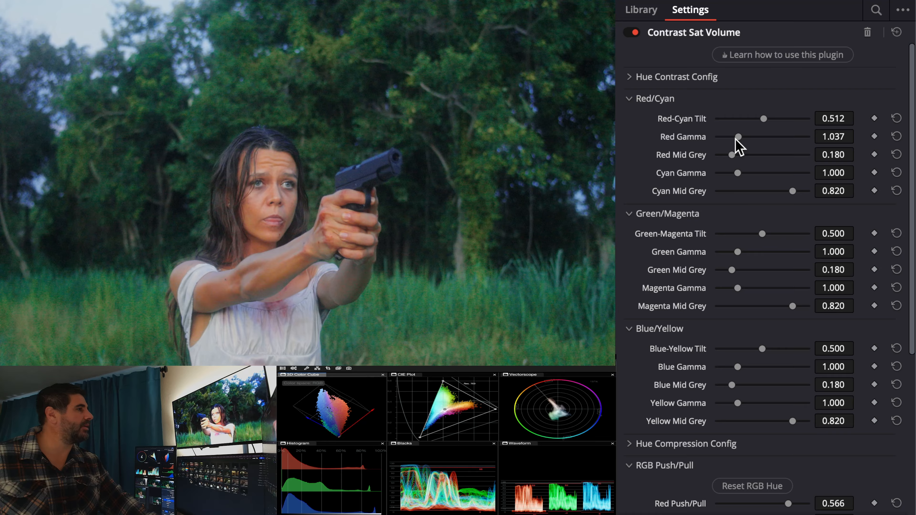
pyautogui.moveTo(736, 138); pyautogui.dragTo(733, 155)
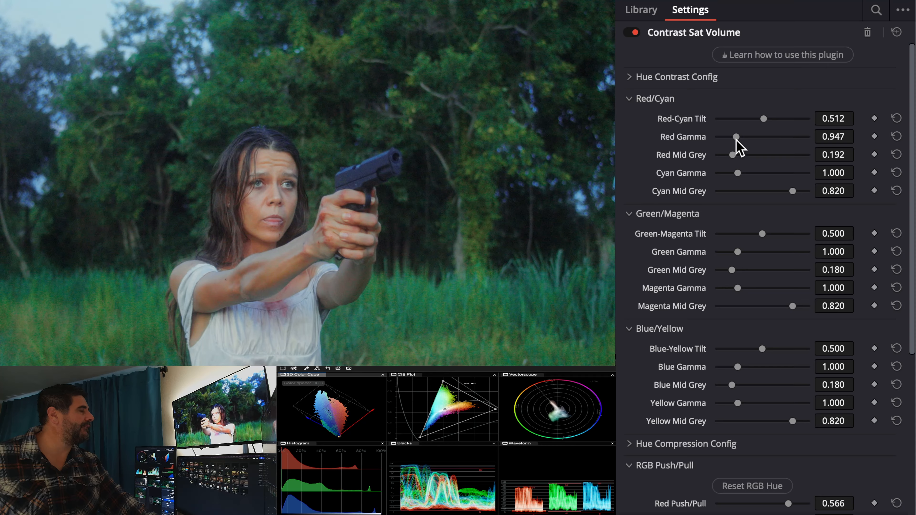
pyautogui.moveTo(736, 139); pyautogui.dragTo(739, 140)
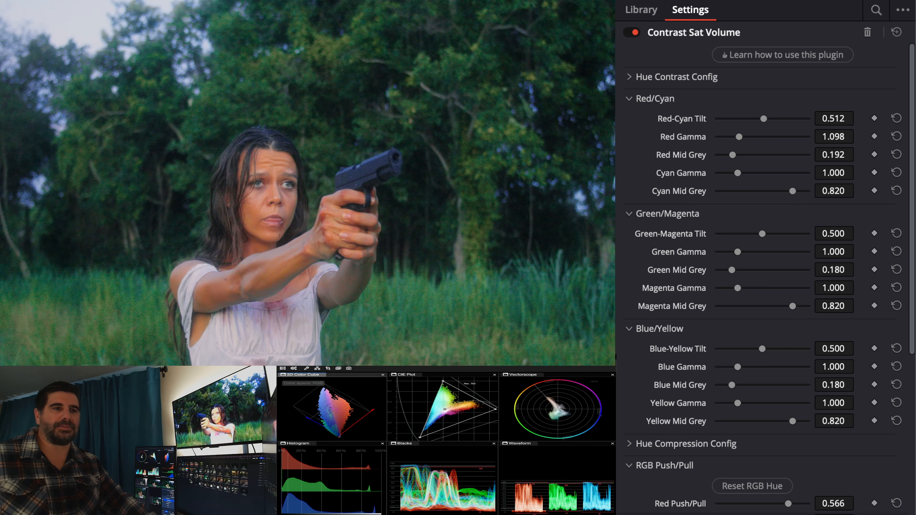
# Apply the finished grade to the next clip, the frontal shot of the woman, and disable its PPE node.
pyautogui.hotkey('alt', 'shift', "'")
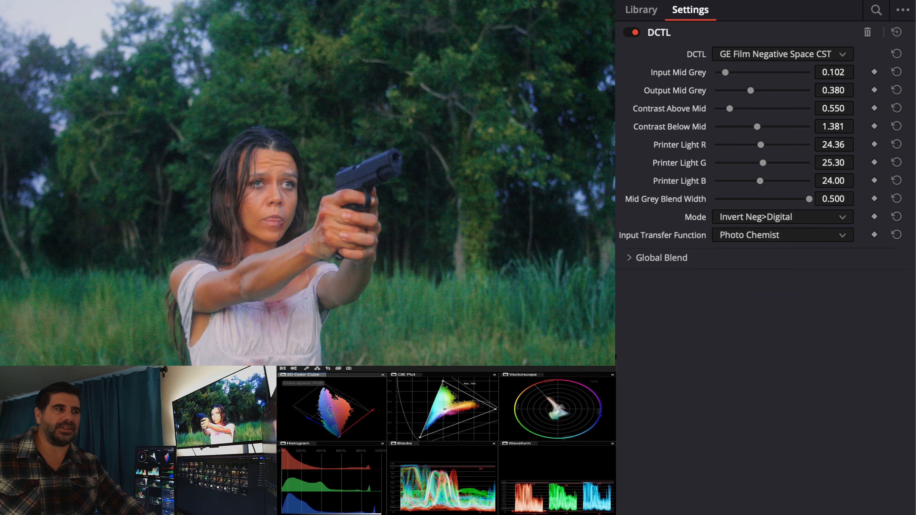
pyautogui.press('Down')
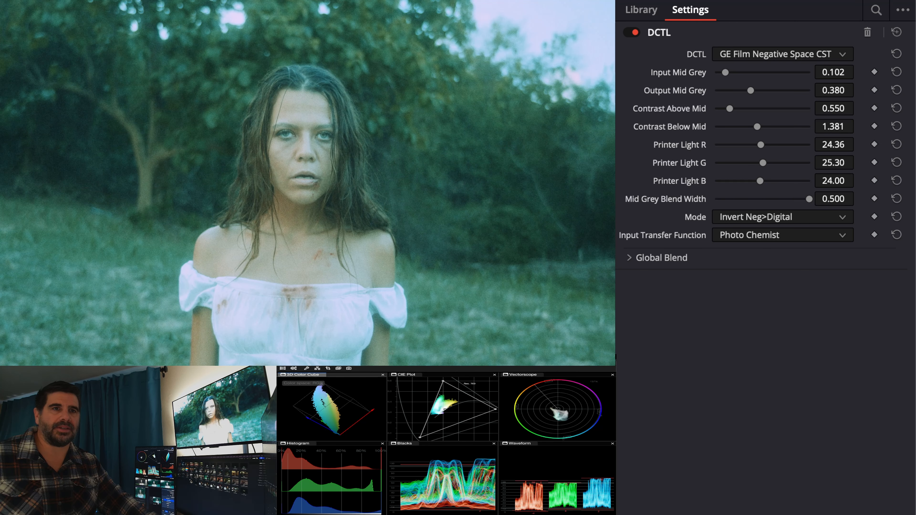
pyautogui.press('=')
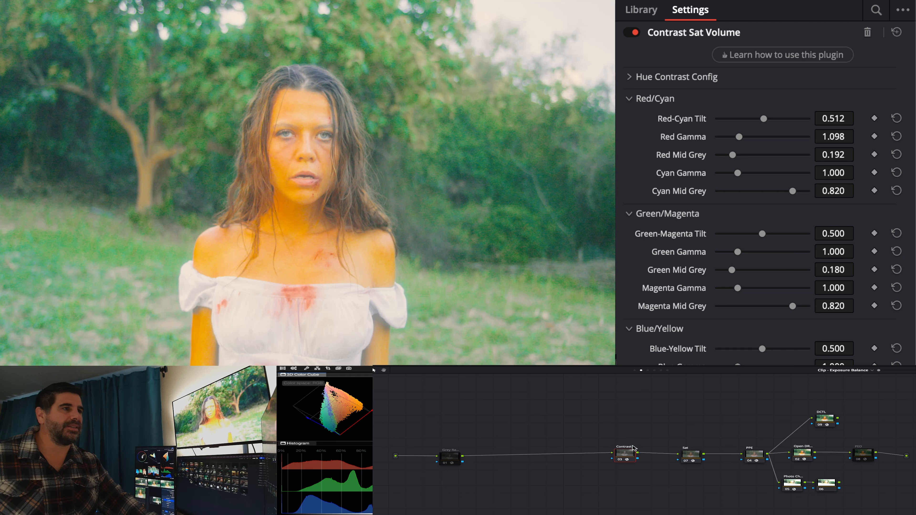
pyautogui.click(760, 456)
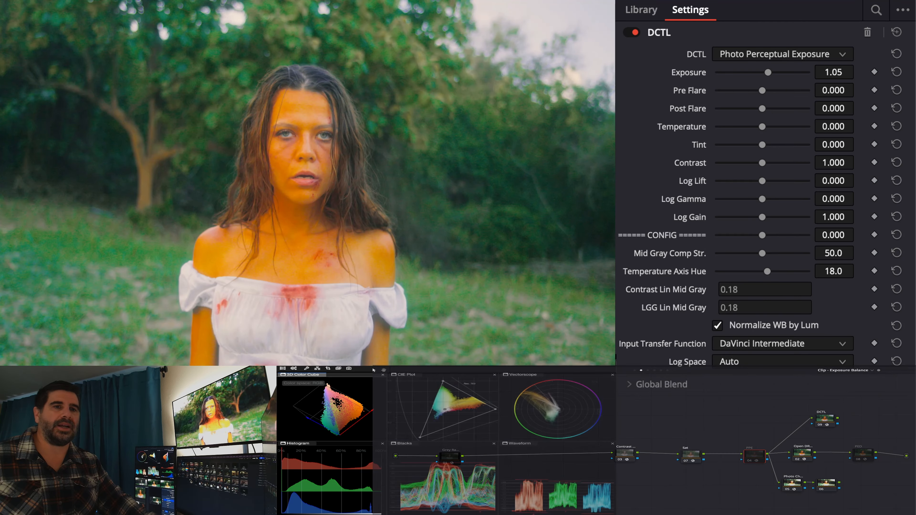
# On the frontal gun shot's Sat node, set Red Saturation to 0.240, Red Midtone to 0.194, Green Saturation to 0.891 and Green Midtone to -0.054.
pyautogui.press('Down')
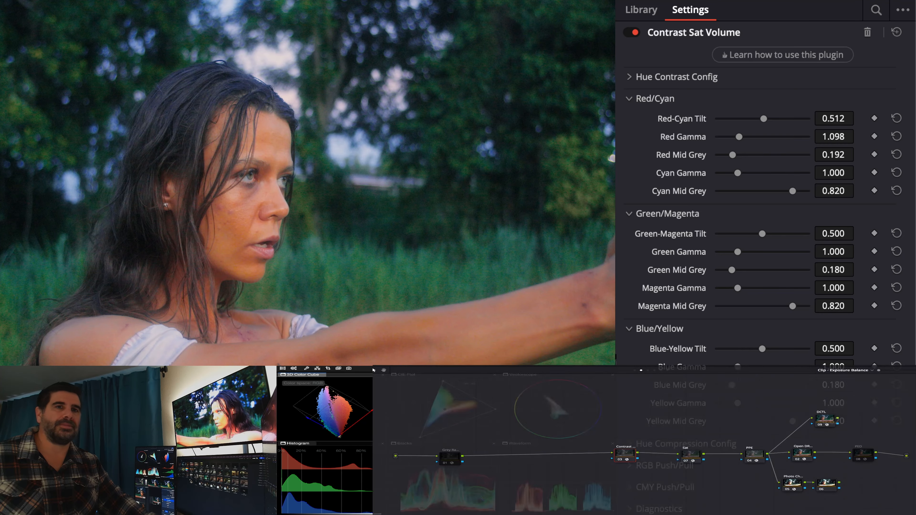
pyautogui.press('Down')
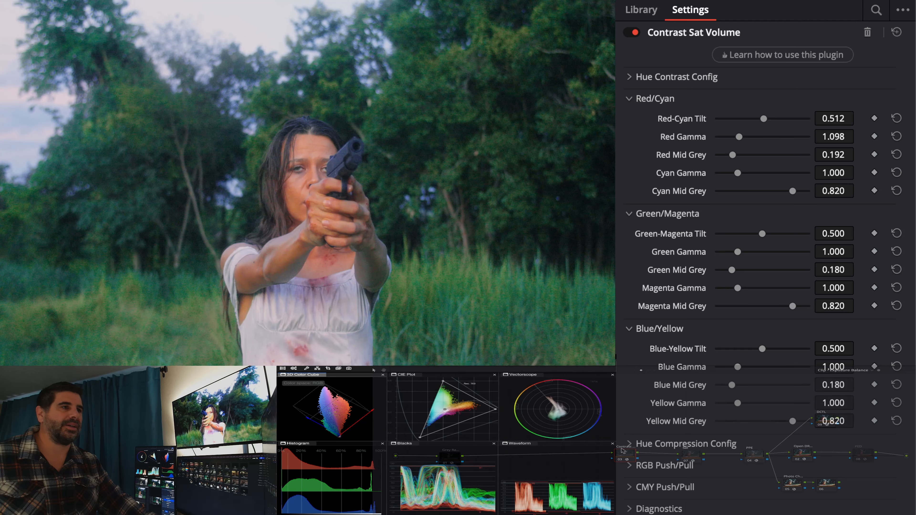
pyautogui.click(690, 454)
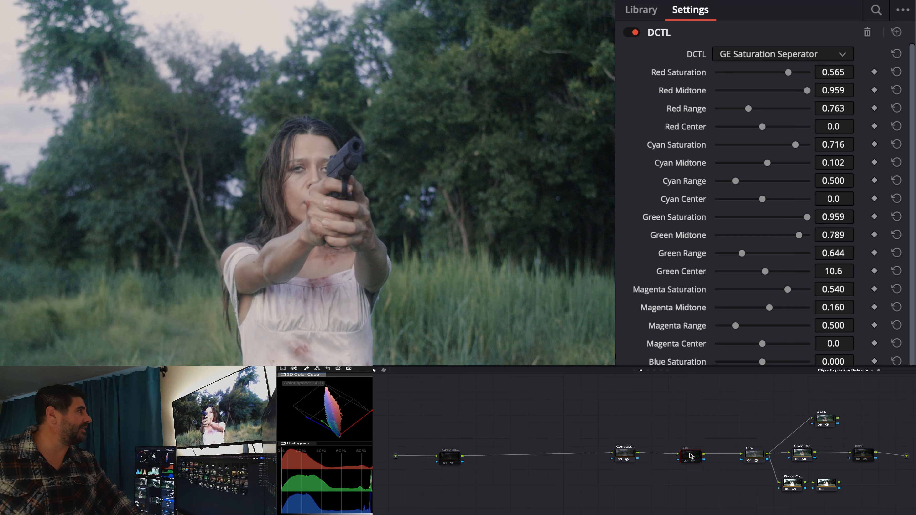
pyautogui.hotkey('ctrl', 'd')
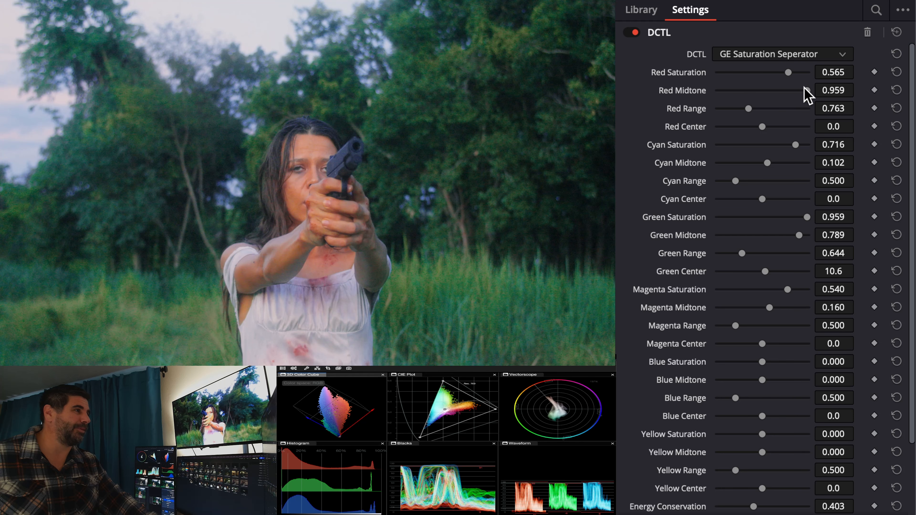
pyautogui.moveTo(802, 90); pyautogui.dragTo(772, 71)
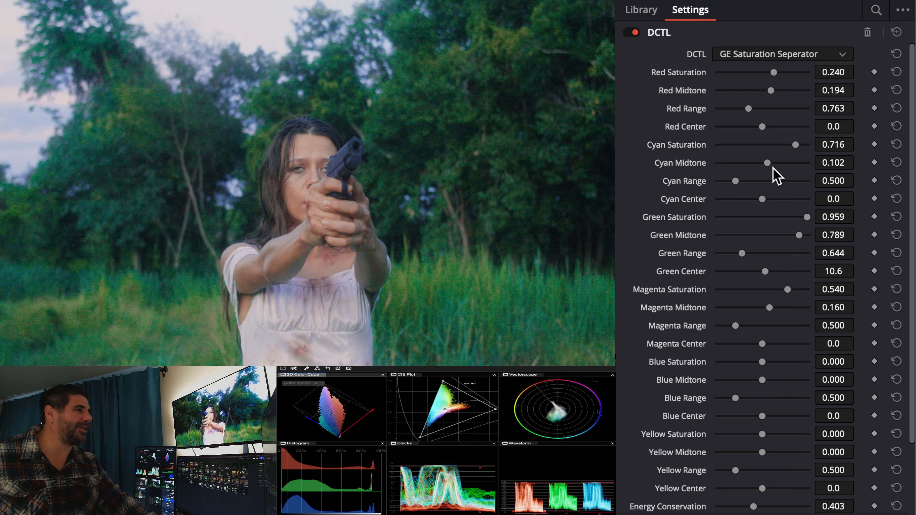
pyautogui.moveTo(800, 235); pyautogui.dragTo(803, 217)
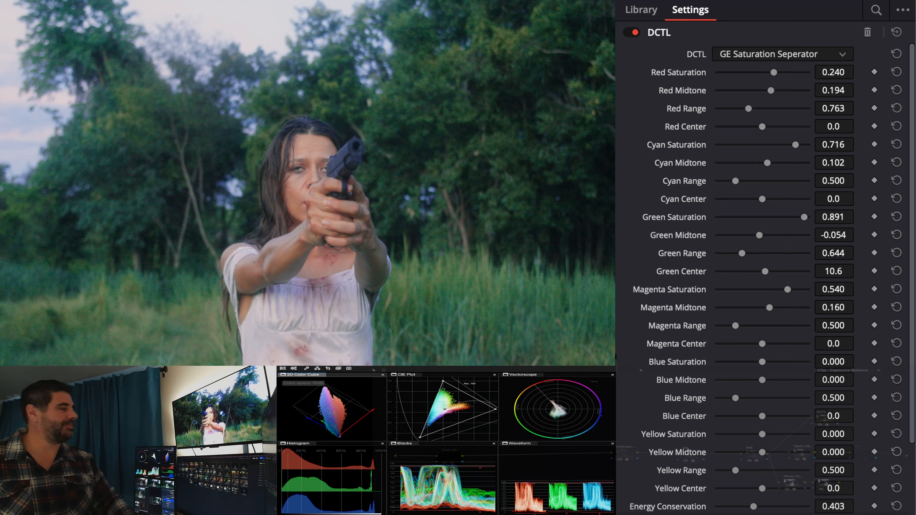
# Compare the shot with the Sat node off and on, and set Cyan Saturation to 0.612.
pyautogui.hotkey('ctrl', 'd')
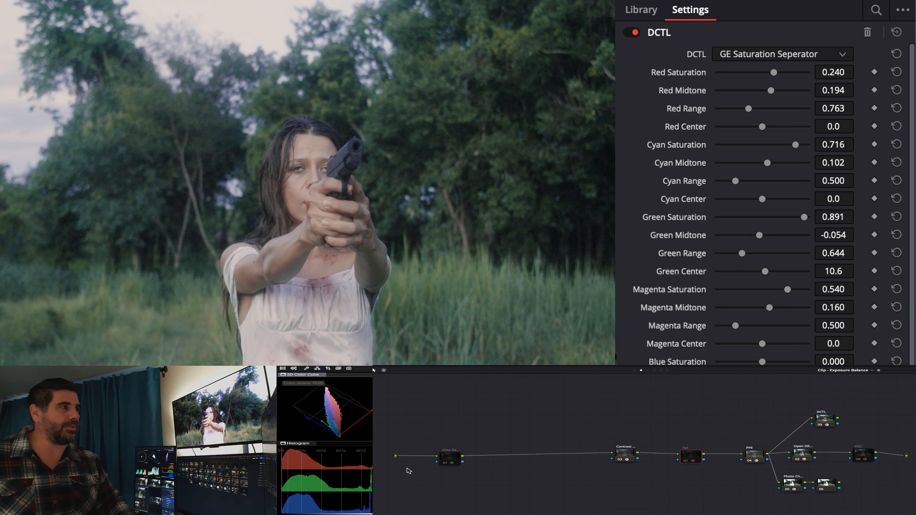
pyautogui.hotkey('ctrl', 'd')
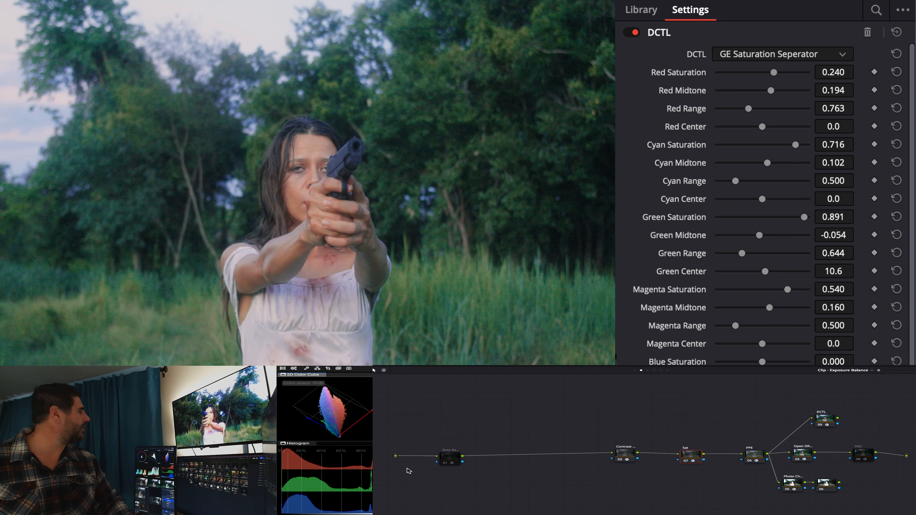
pyautogui.hotkey('ctrl', 'd')
pyautogui.hotkey('ctrl', 'd')
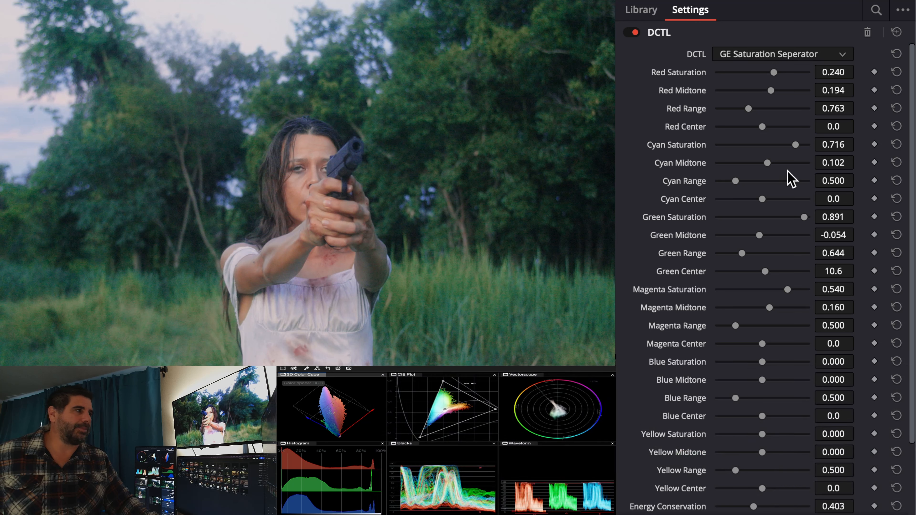
pyautogui.moveTo(793, 146); pyautogui.dragTo(792, 147)
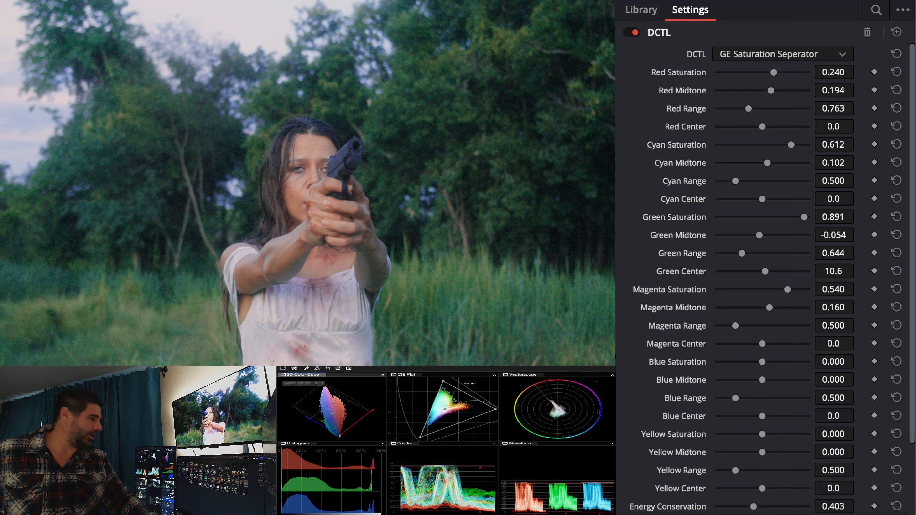